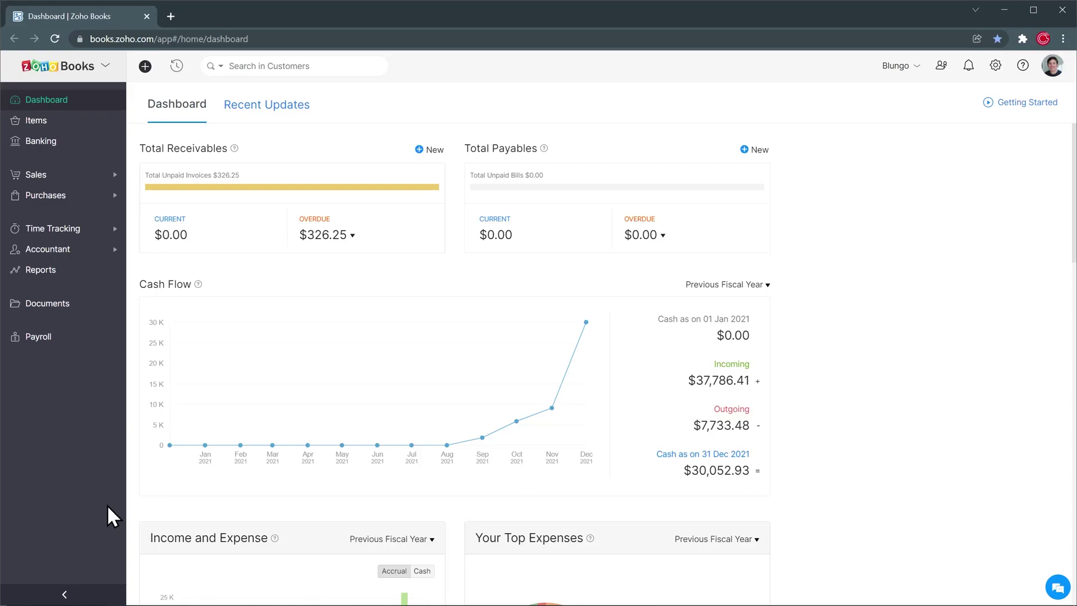
- Scroll the dashboard and open the October 2021 cash flow statement
{"action": "scroll", "coordinate": [133, 506], "scroll_direction": "down", "scroll_amount": 3}
{"action": "scroll", "coordinate": [139, 515], "scroll_direction": "down", "scroll_amount": 6}
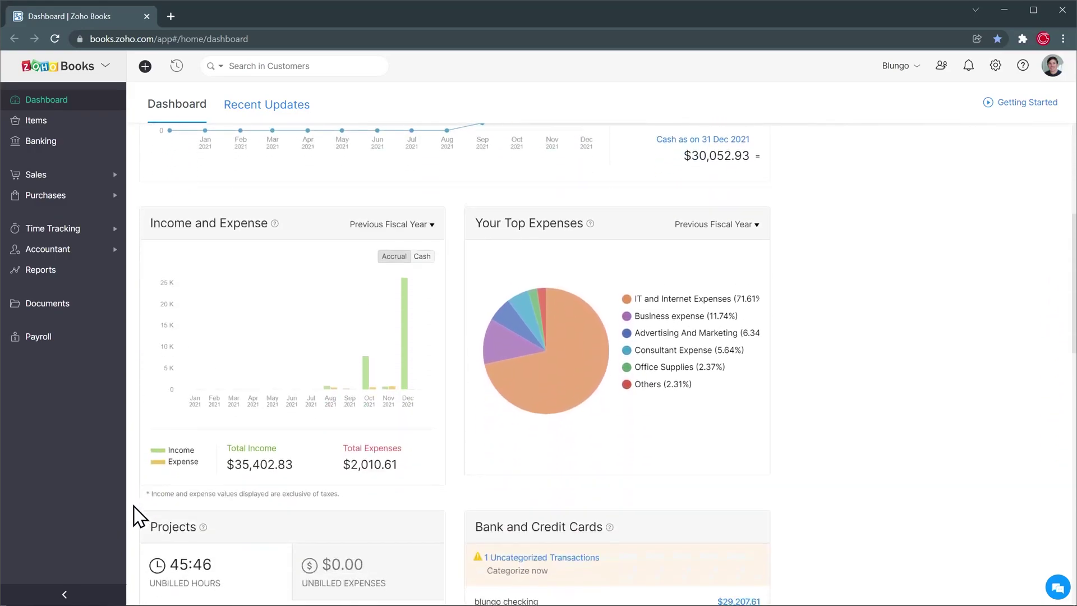
{"action": "scroll", "coordinate": [133, 515], "scroll_direction": "down", "scroll_amount": 2}
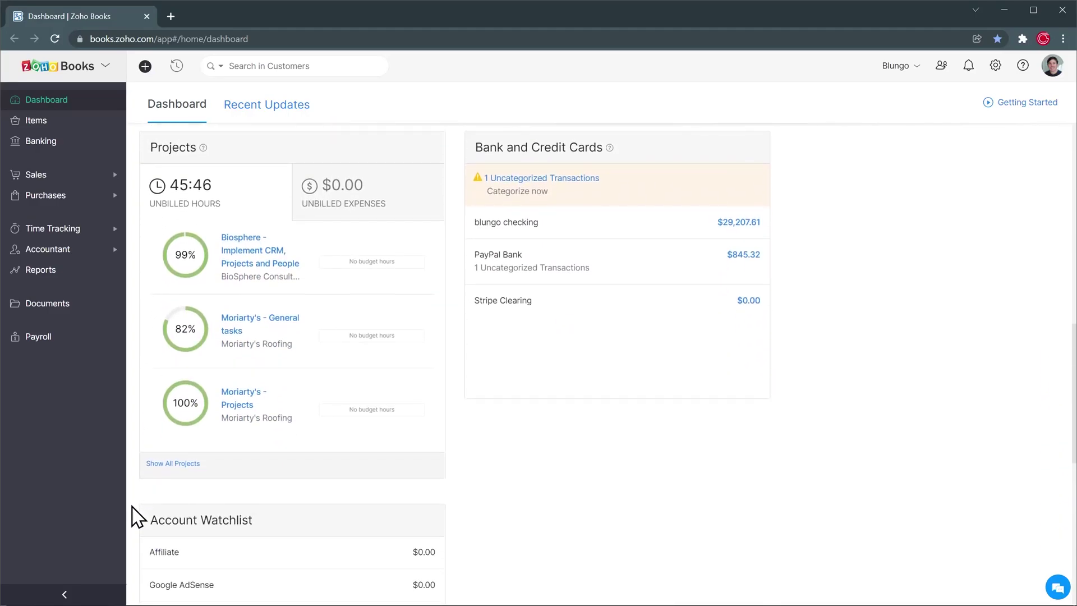
{"action": "scroll", "coordinate": [133, 515], "scroll_direction": "up", "scroll_amount": 9}
{"action": "scroll", "coordinate": [134, 515], "scroll_direction": "up", "scroll_amount": 3}
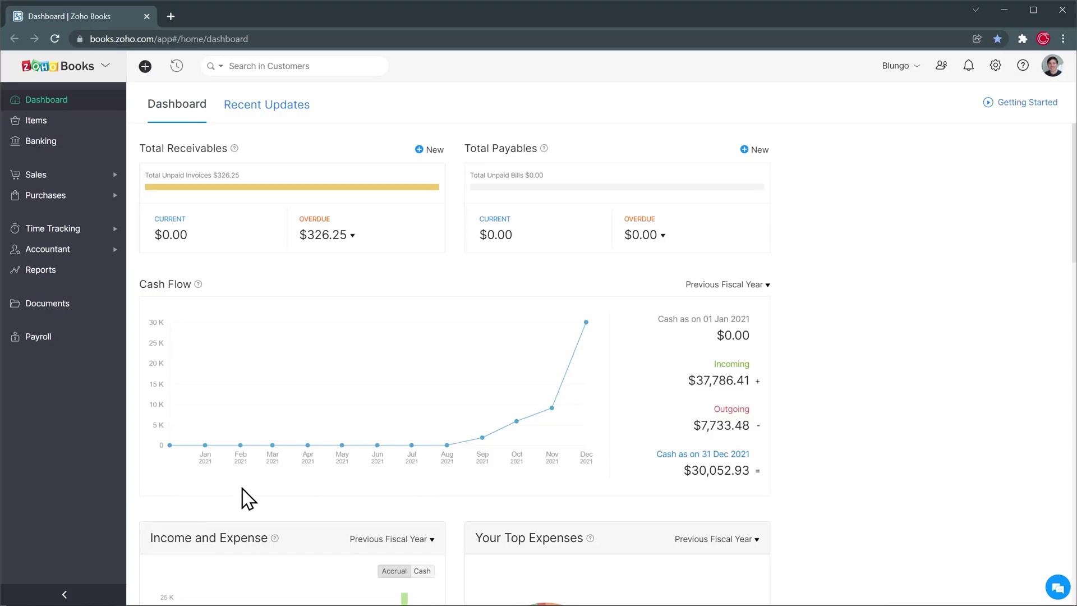
{"action": "left_click", "coordinate": [515, 426]}
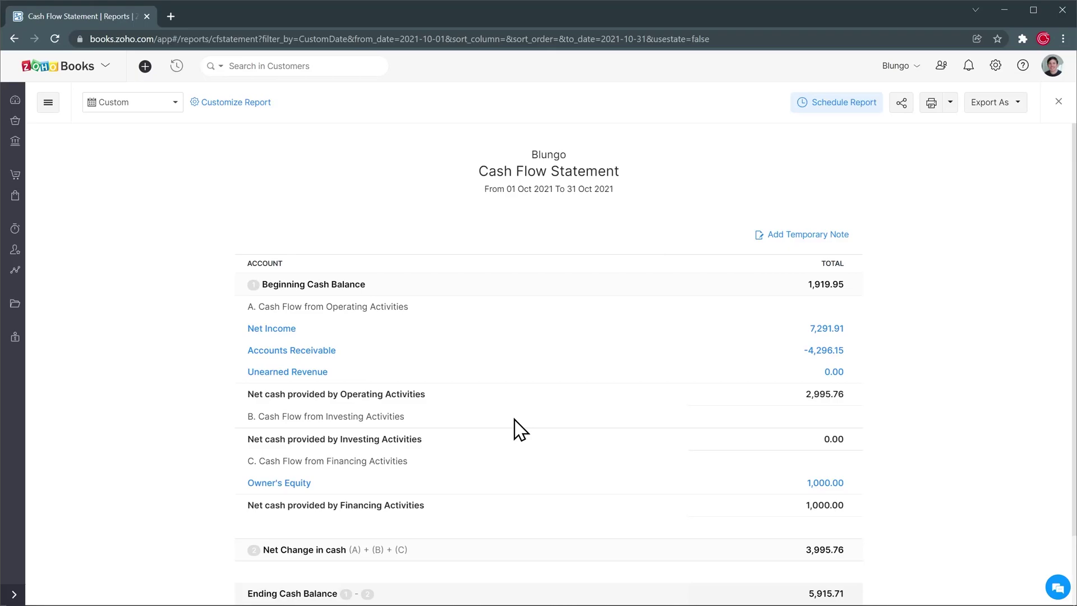
- Return to the dashboard and scroll down to inspect its charts
{"action": "left_click", "coordinate": [15, 40]}
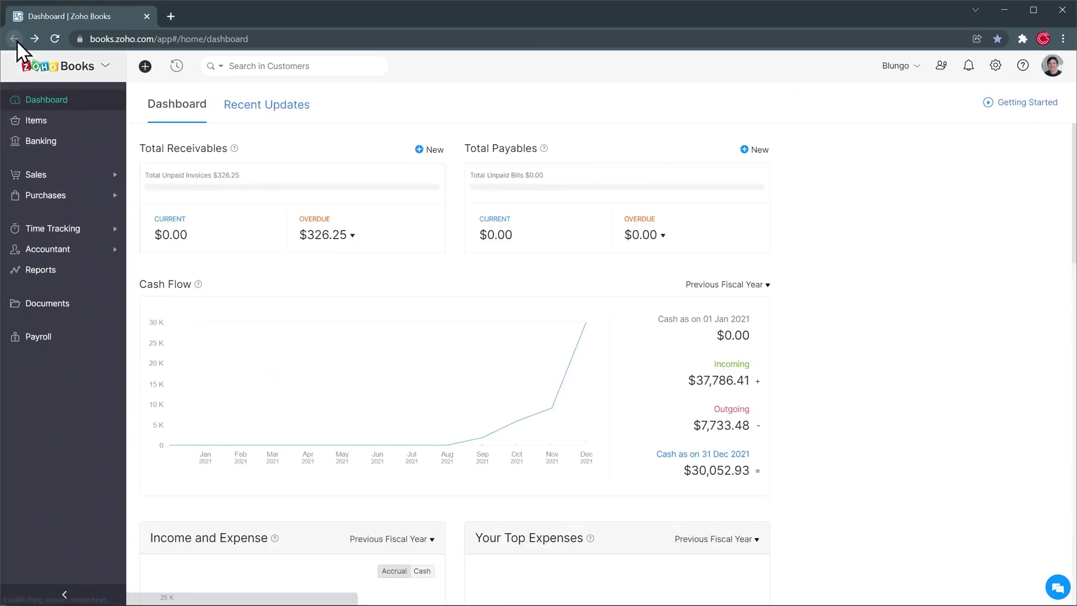
{"action": "scroll", "coordinate": [314, 336], "scroll_direction": "down", "scroll_amount": 3}
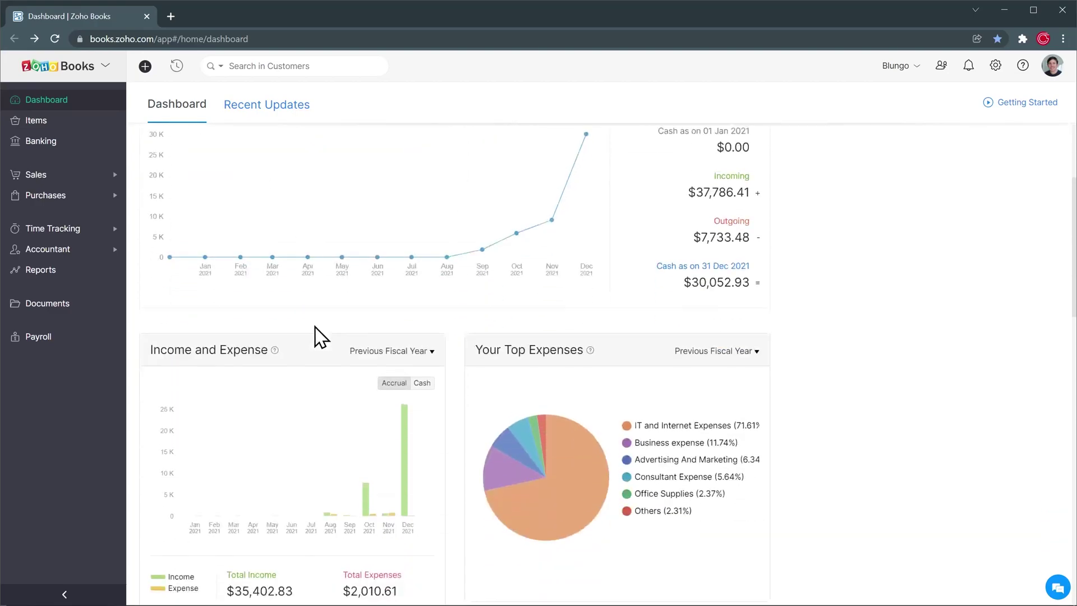
{"action": "scroll", "coordinate": [314, 337], "scroll_direction": "down", "scroll_amount": 3}
{"action": "mouse_move", "coordinate": [501, 330]}
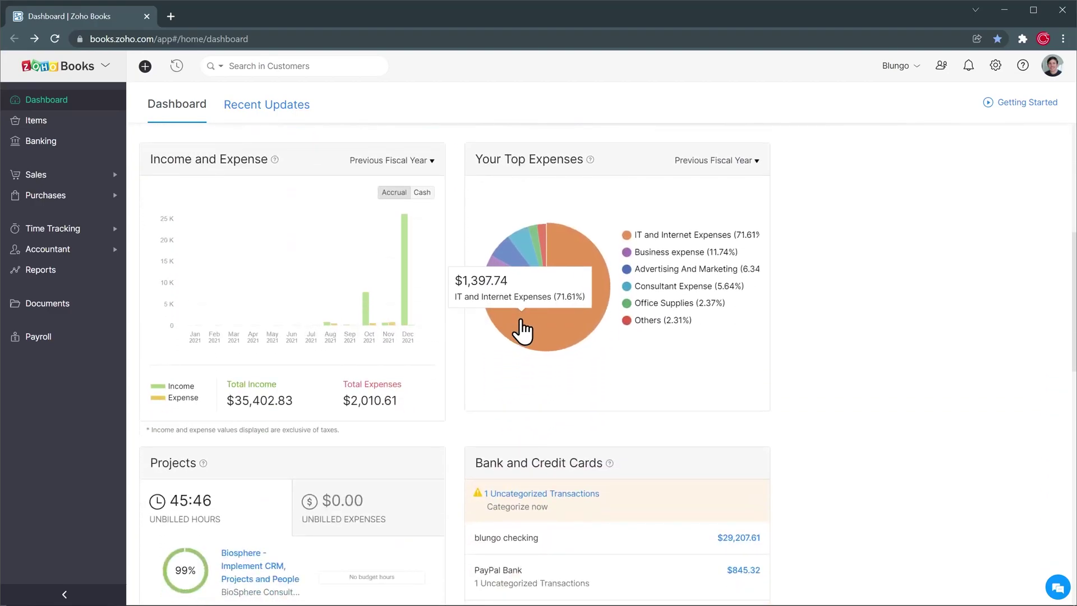
{"action": "mouse_move", "coordinate": [509, 270]}
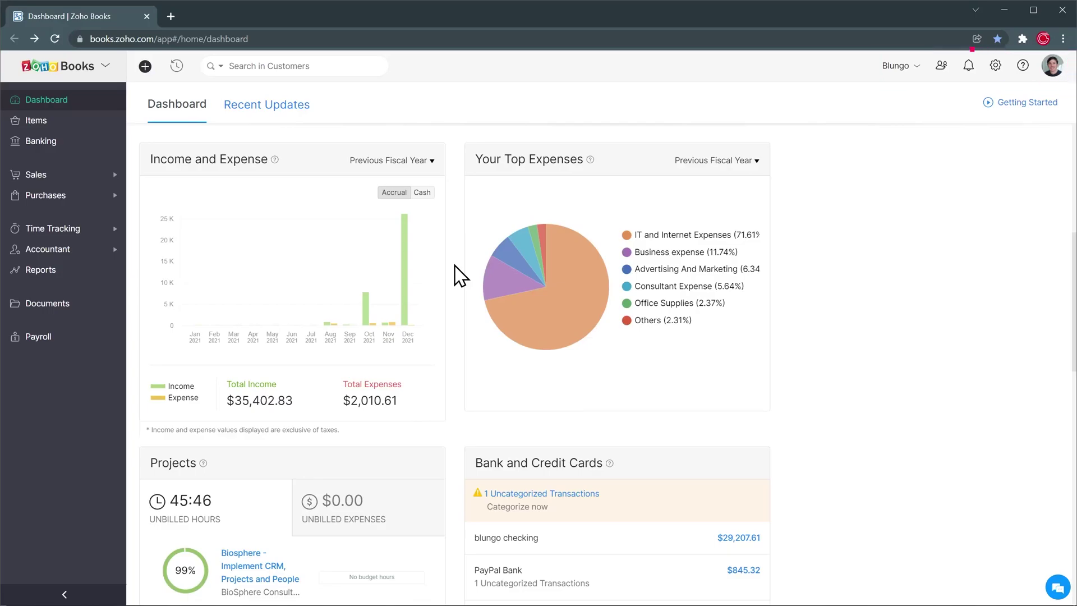
- Glance at the Getting Started guide, then view Items and the Banking Overview
{"action": "left_click", "coordinate": [1008, 119]}
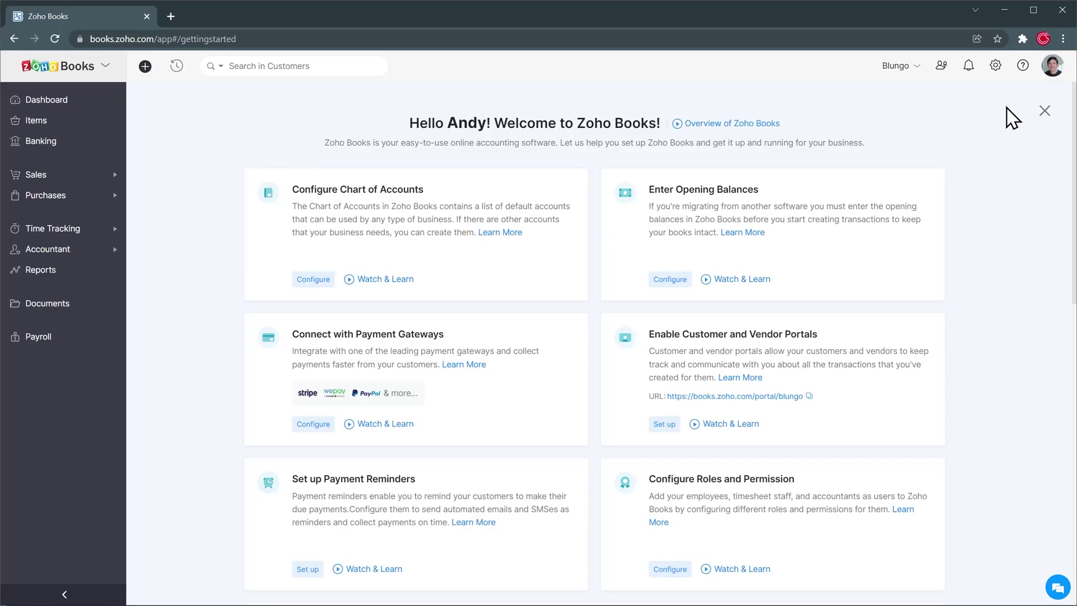
{"action": "left_click", "coordinate": [1044, 112]}
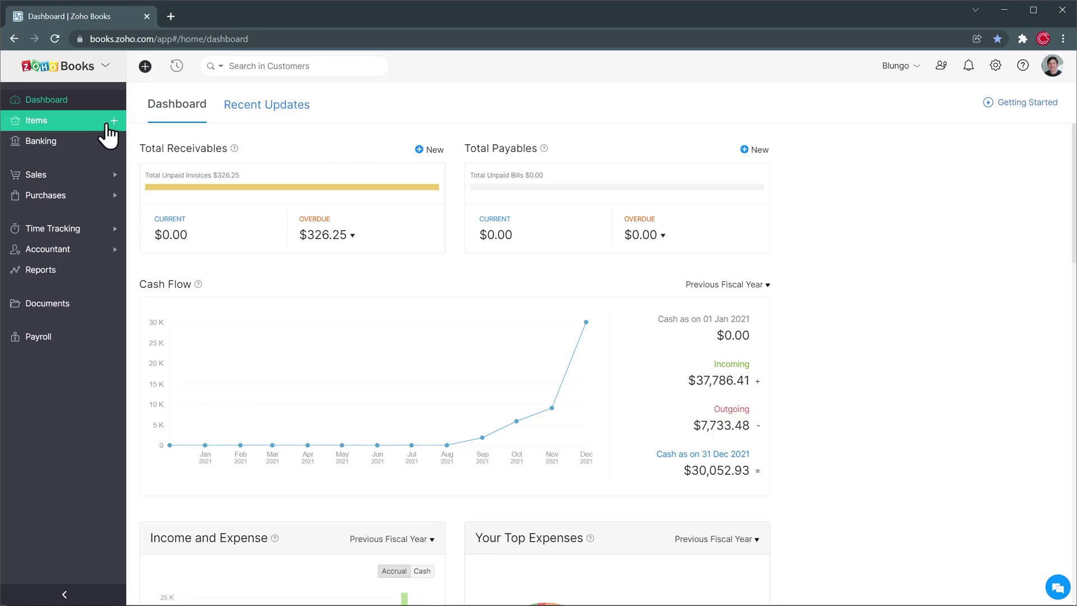
{"action": "left_click", "coordinate": [91, 132]}
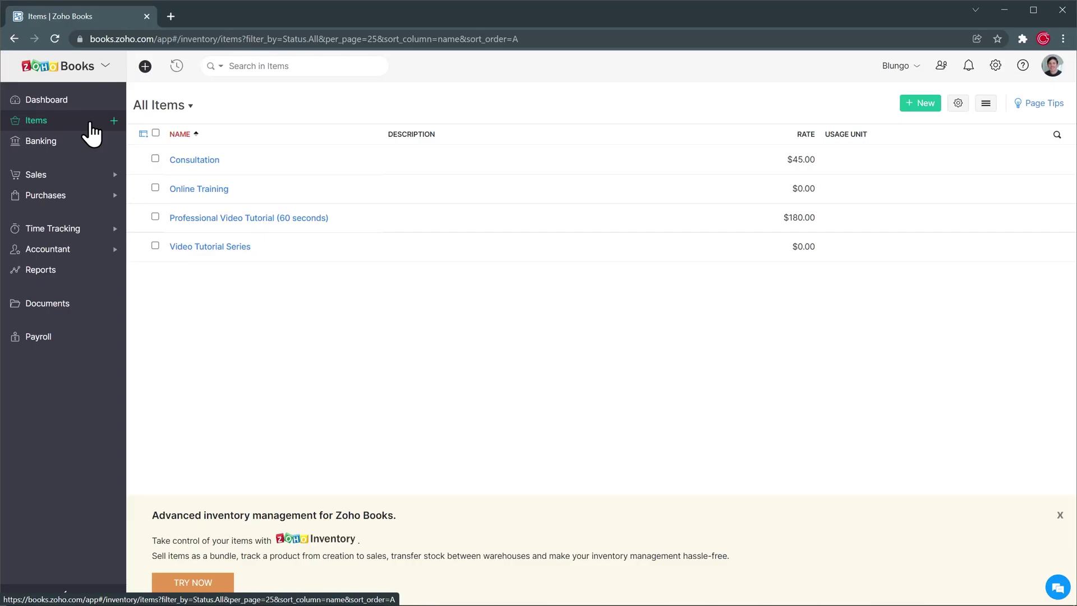
{"action": "left_click", "coordinate": [74, 146]}
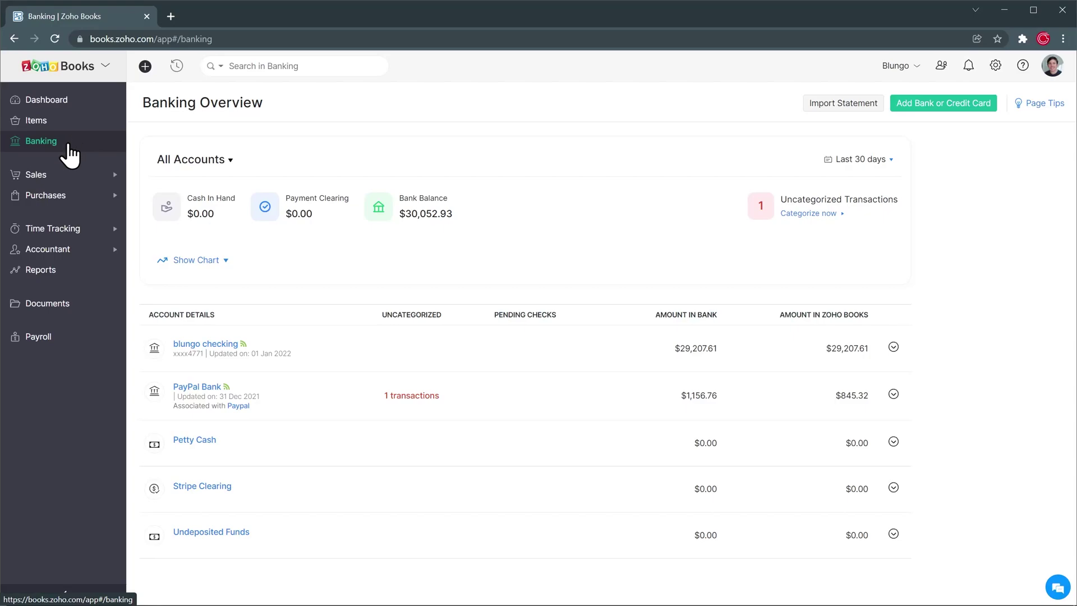
- Expand Sales, view the active Customers list, then open All Invoices
{"action": "left_click", "coordinate": [53, 176]}
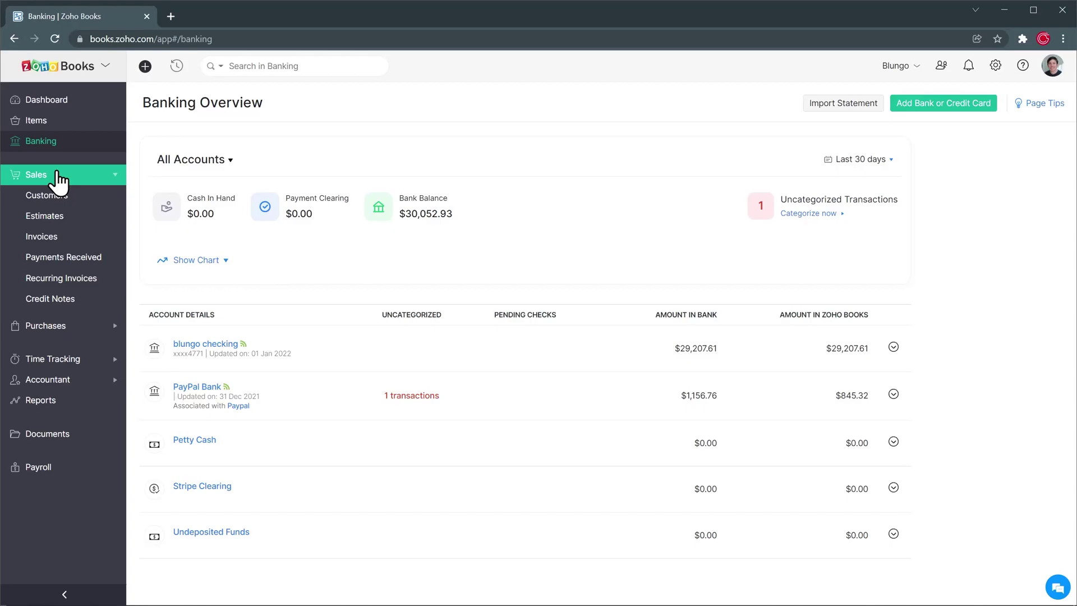
{"action": "left_click", "coordinate": [56, 199]}
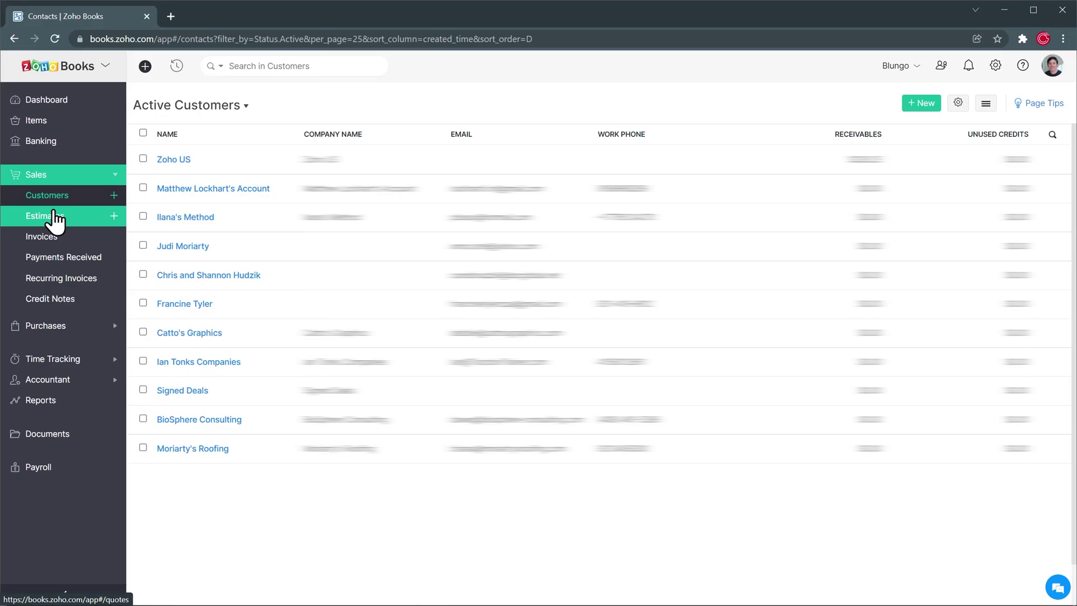
{"action": "left_click", "coordinate": [56, 239]}
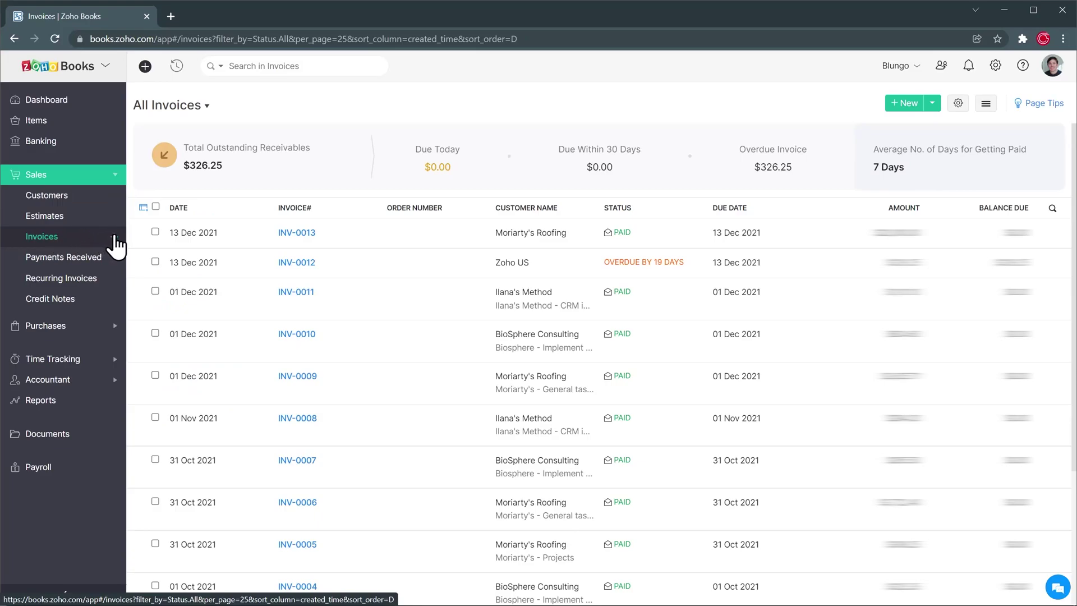
- Start new invoice INV-0014 and scroll through the form to its empty line item
{"action": "left_click", "coordinate": [895, 113]}
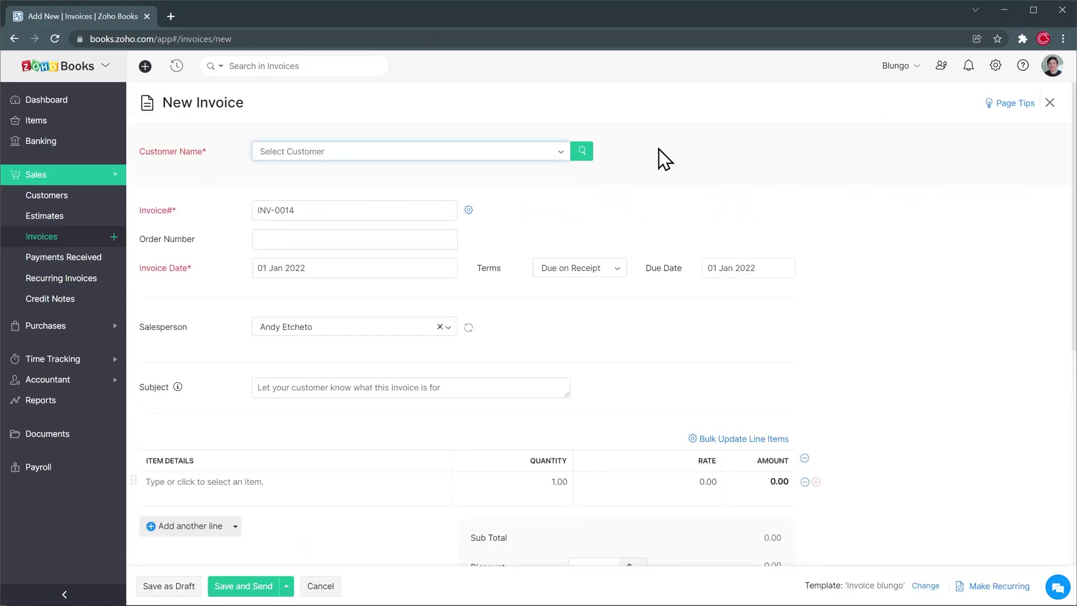
{"action": "scroll", "coordinate": [664, 160], "scroll_direction": "down", "scroll_amount": 3}
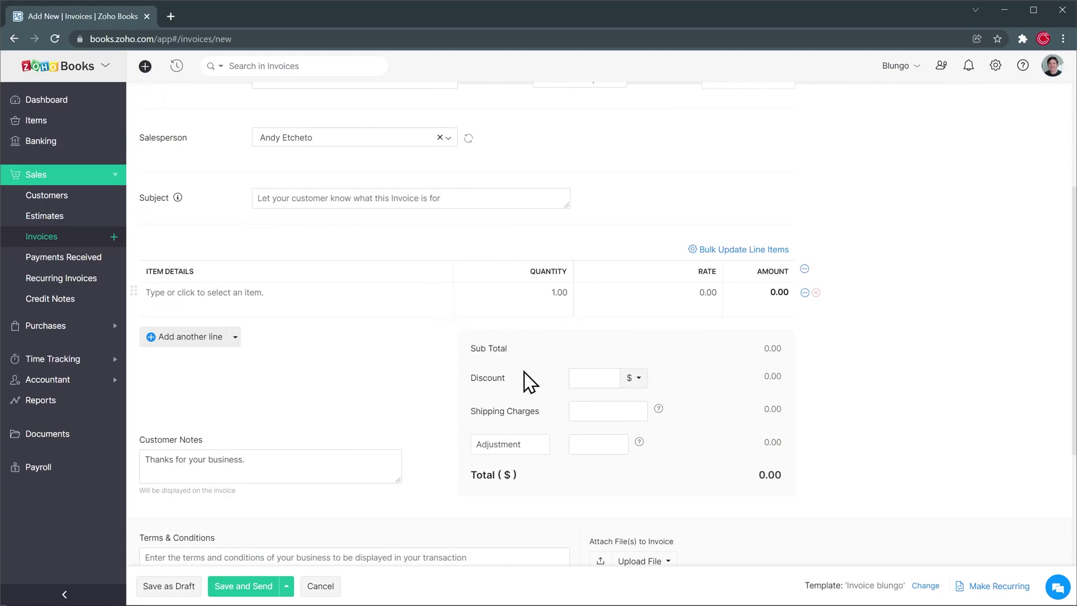
{"action": "scroll", "coordinate": [525, 380], "scroll_direction": "down", "scroll_amount": 3}
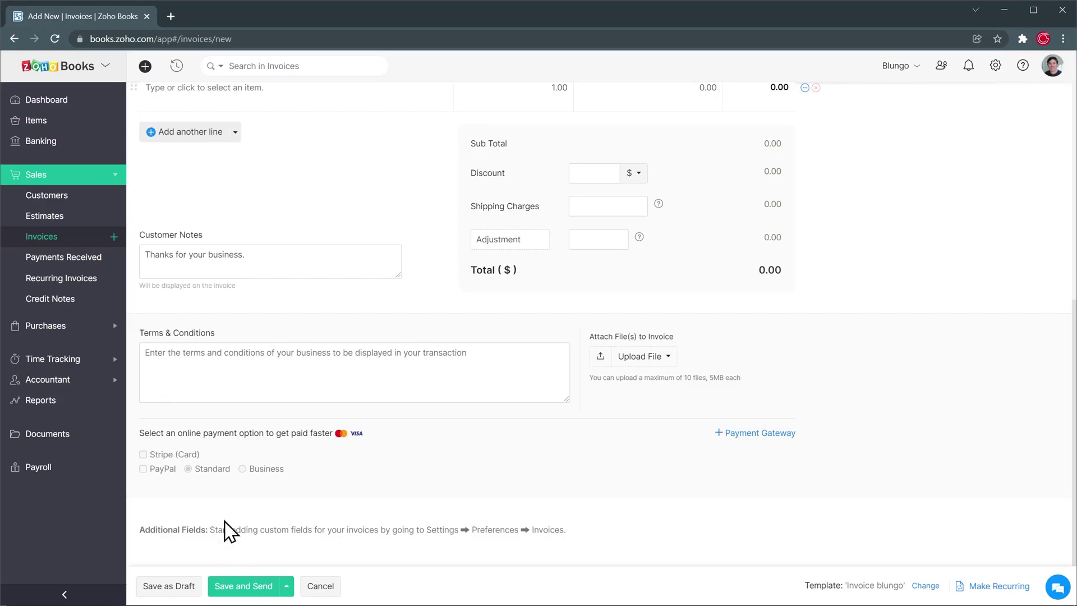
- Open the All Expenses list under Purchases and expand Time Tracking
{"action": "left_click", "coordinate": [64, 331]}
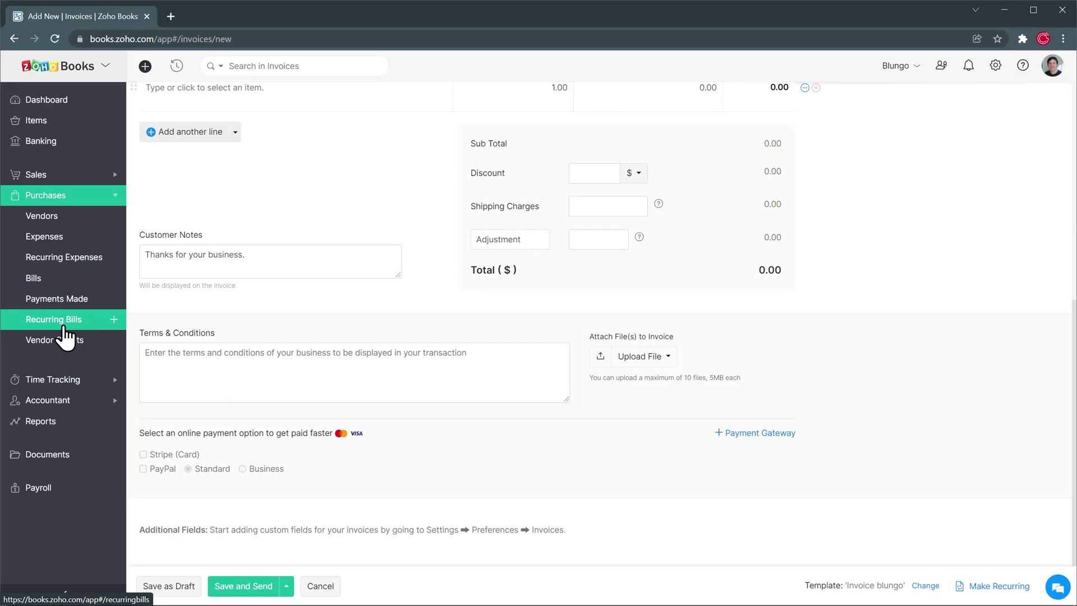
{"action": "left_click", "coordinate": [73, 243]}
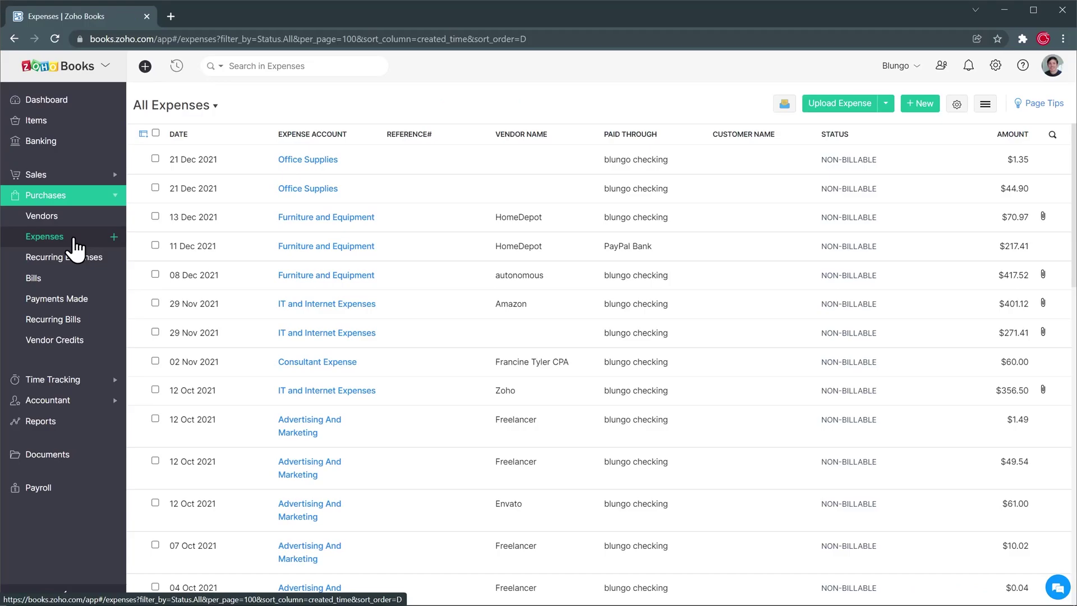
{"action": "left_click", "coordinate": [13, 386]}
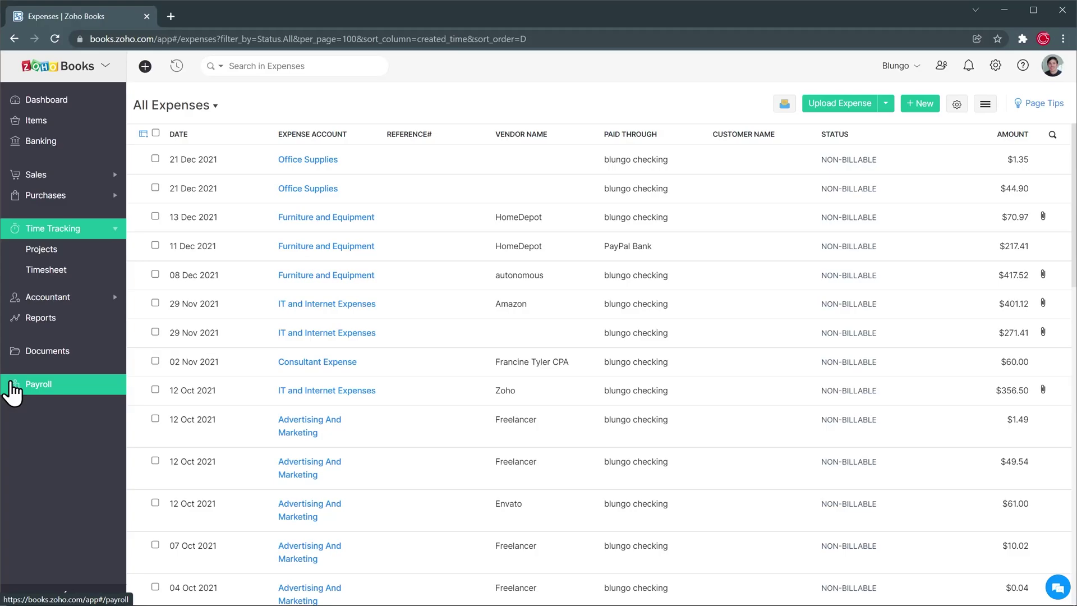
- View the Projects list, then the All Timesheet entries list
{"action": "left_click", "coordinate": [77, 252]}
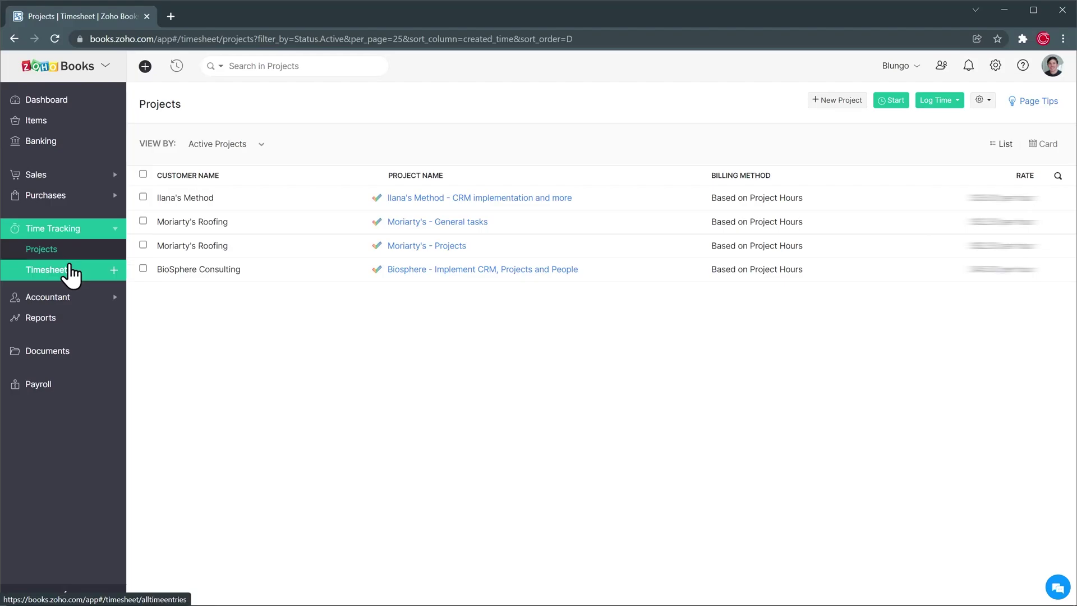
{"action": "left_click", "coordinate": [70, 267]}
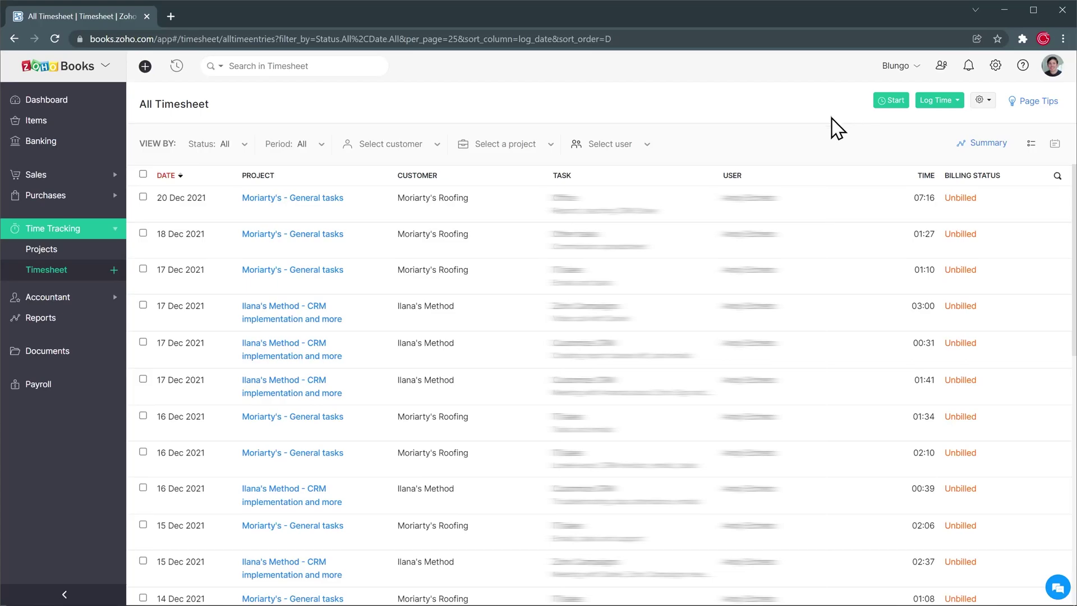
- Expand Accountant and open the Chart of Accounts showing Active Accounts
{"action": "left_click", "coordinate": [67, 297]}
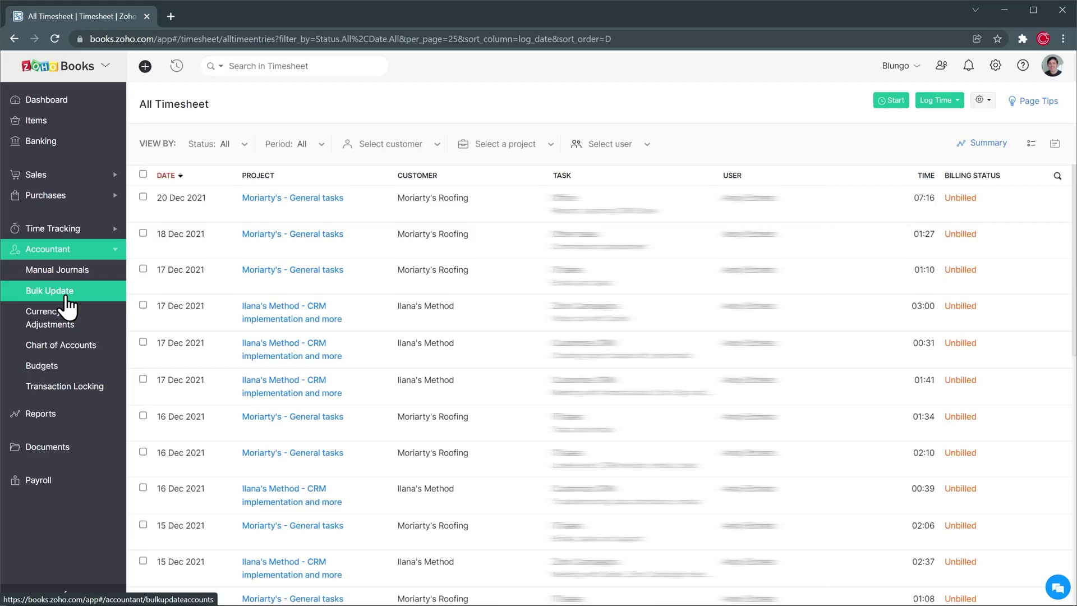
{"action": "left_click", "coordinate": [53, 347]}
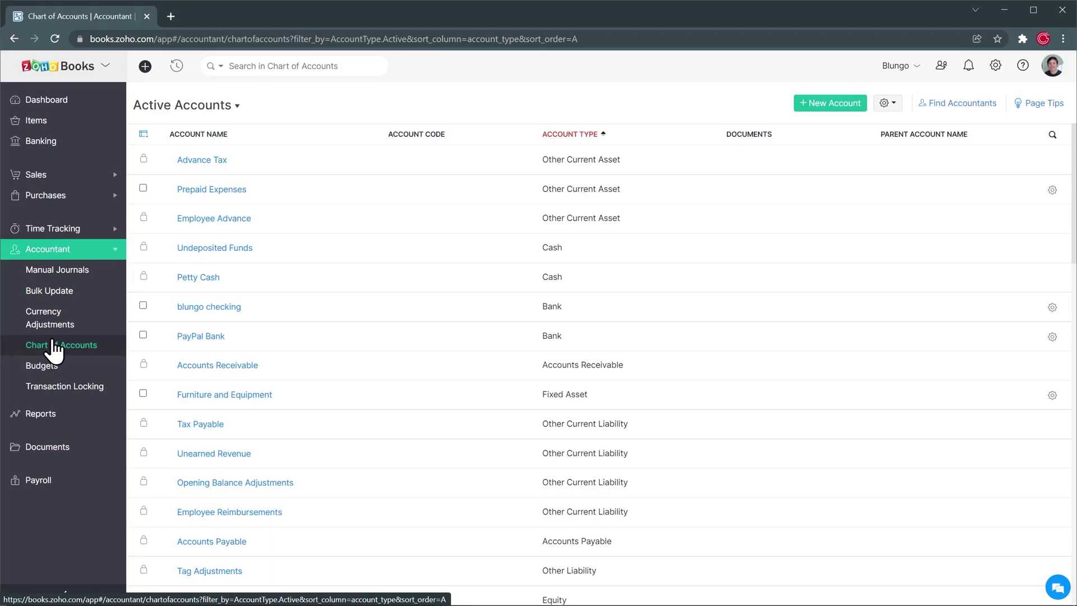
- View the Reports overview, then open Organization Profile from Settings
{"action": "left_click", "coordinate": [46, 414]}
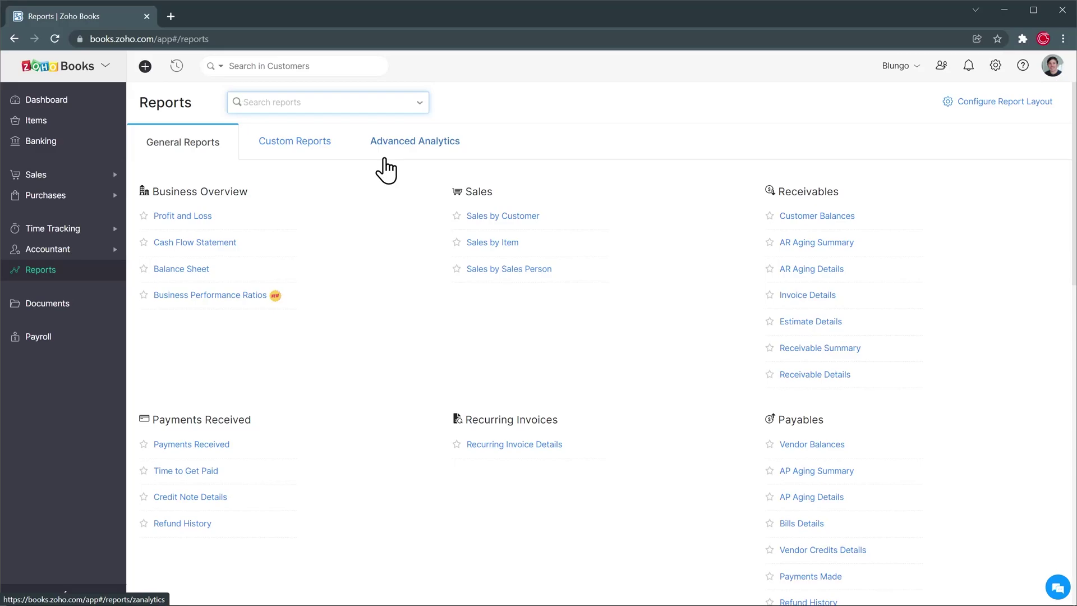
{"action": "left_click", "coordinate": [995, 66]}
{"action": "left_click", "coordinate": [928, 173]}
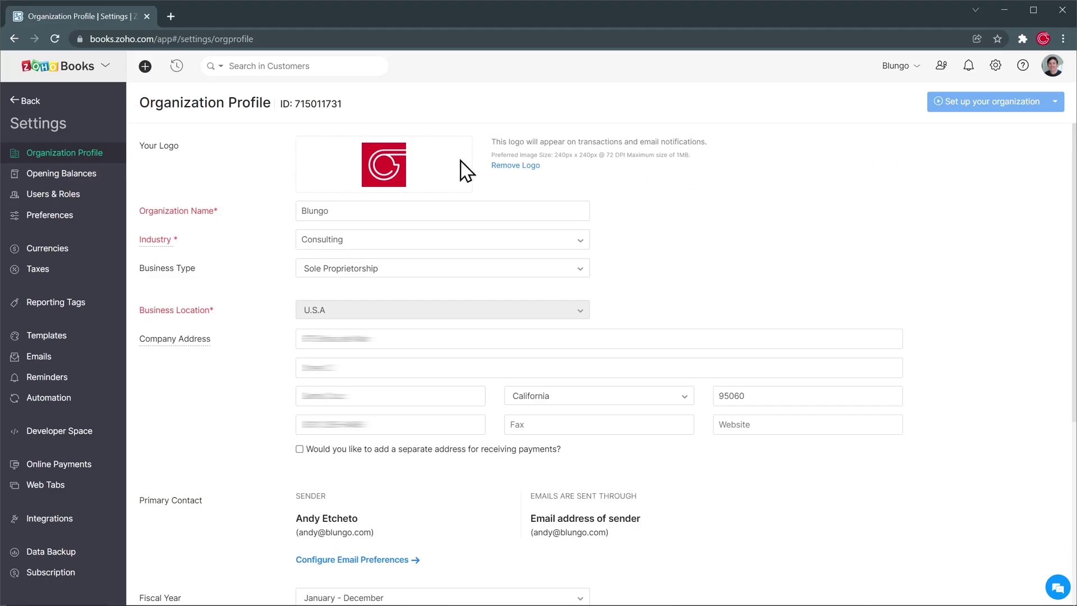
- Look at Opening Balances, then open the General Preferences page
{"action": "left_click", "coordinate": [92, 179]}
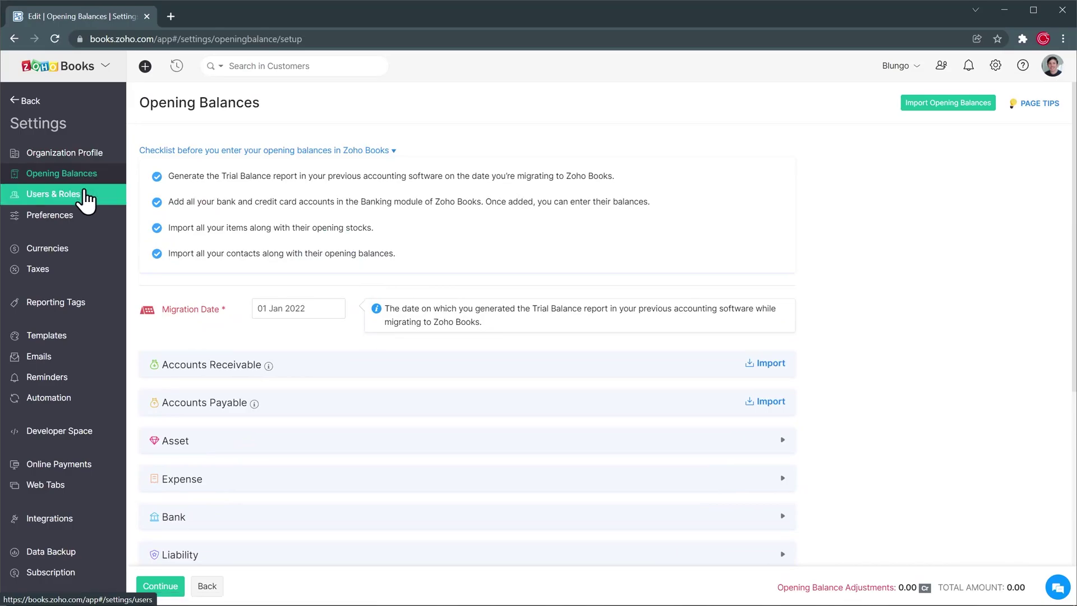
{"action": "left_click", "coordinate": [77, 219]}
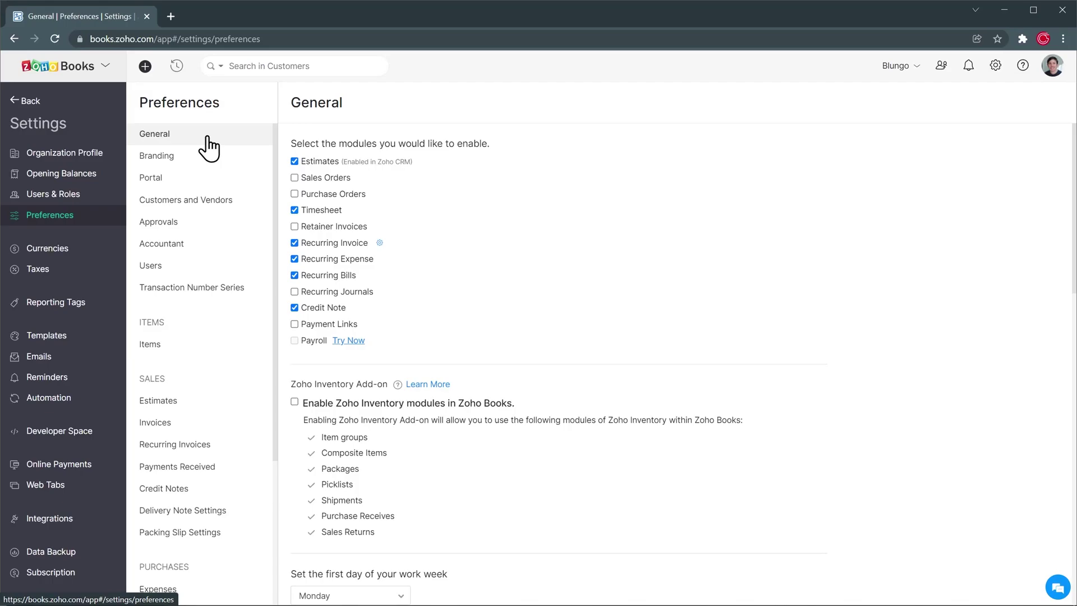
- Browse the Branding, Portal, Items, Estimates and Invoices preference pages
{"action": "left_click", "coordinate": [206, 162]}
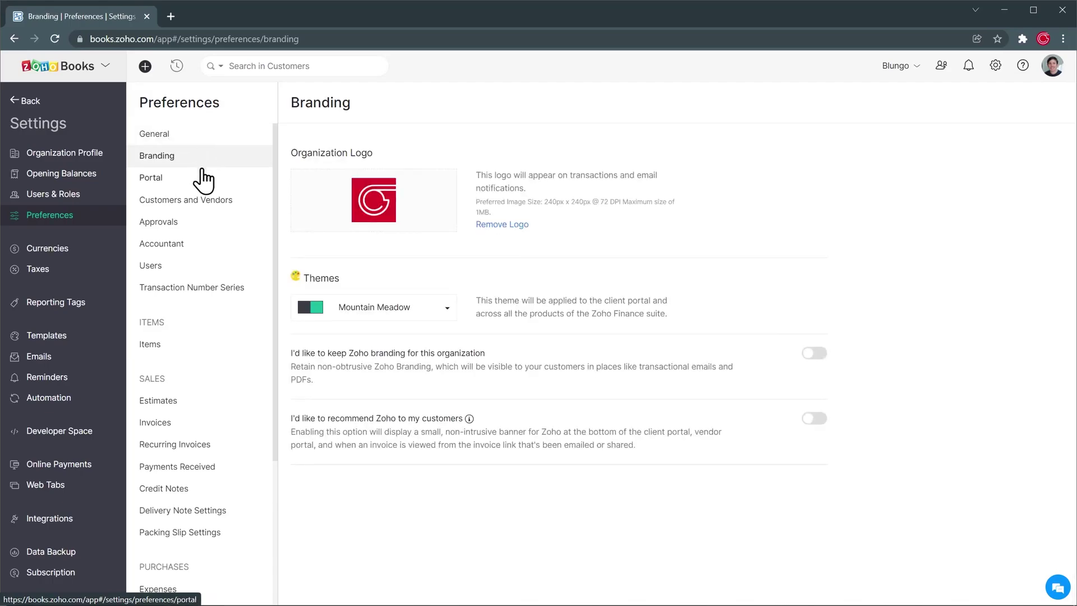
{"action": "left_click", "coordinate": [201, 182]}
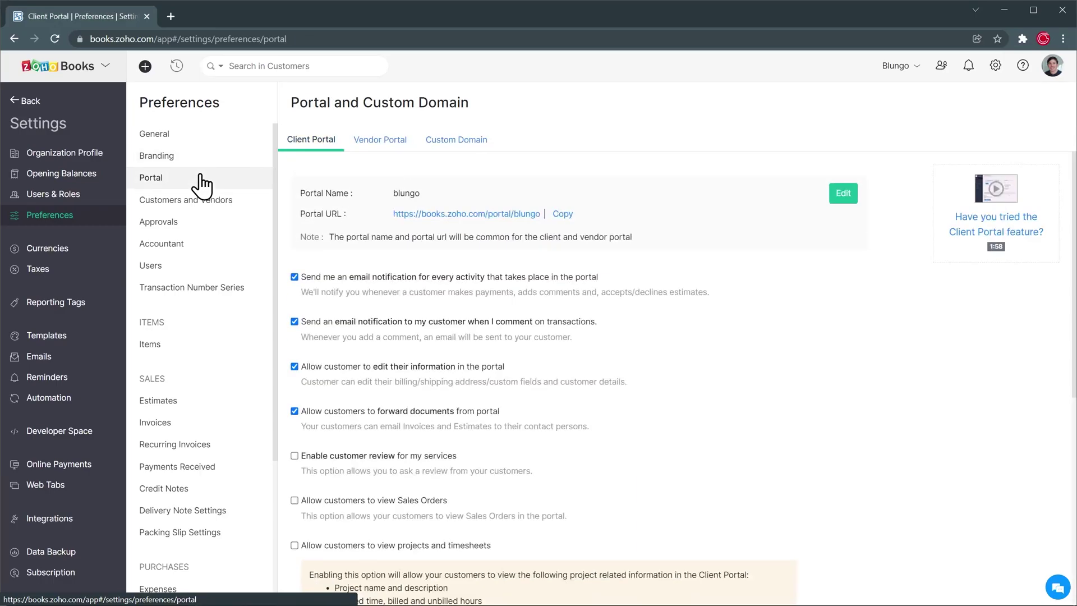
{"action": "scroll", "coordinate": [202, 184], "scroll_direction": "down", "scroll_amount": 2}
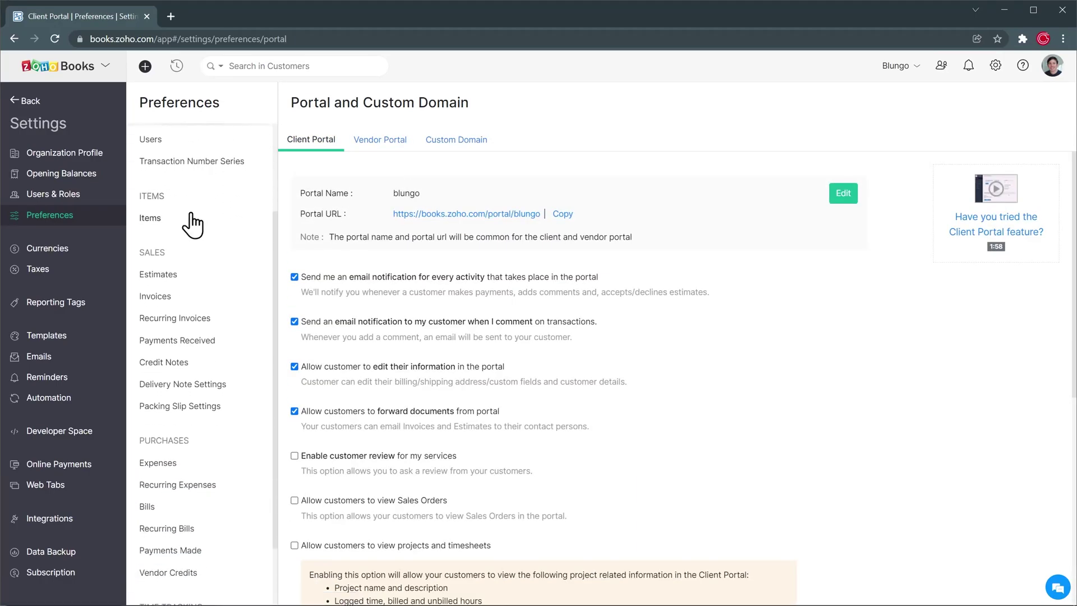
{"action": "left_click", "coordinate": [187, 230]}
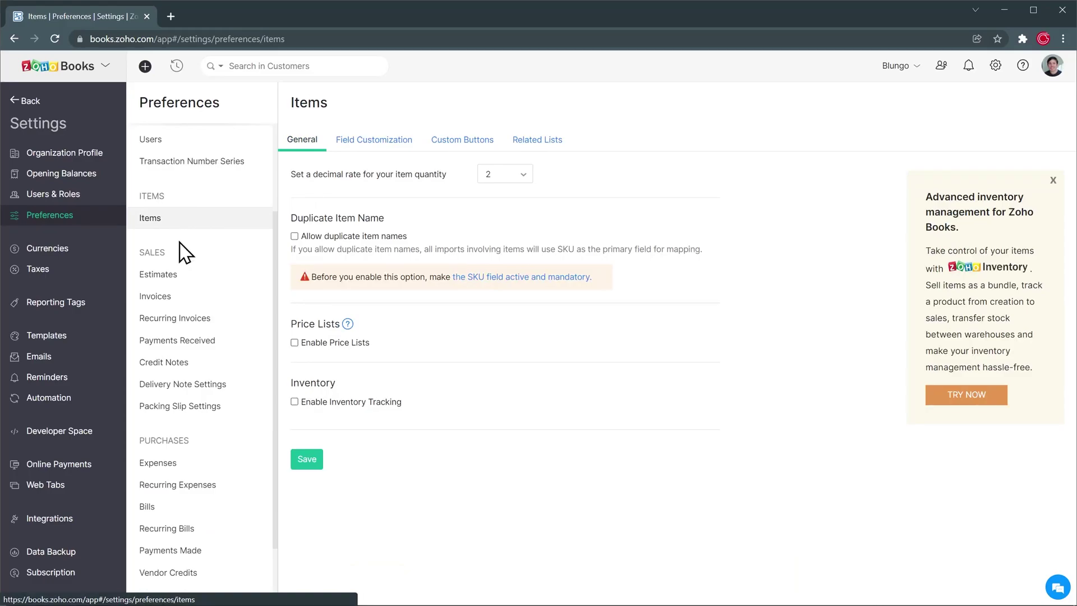
{"action": "left_click", "coordinate": [184, 279]}
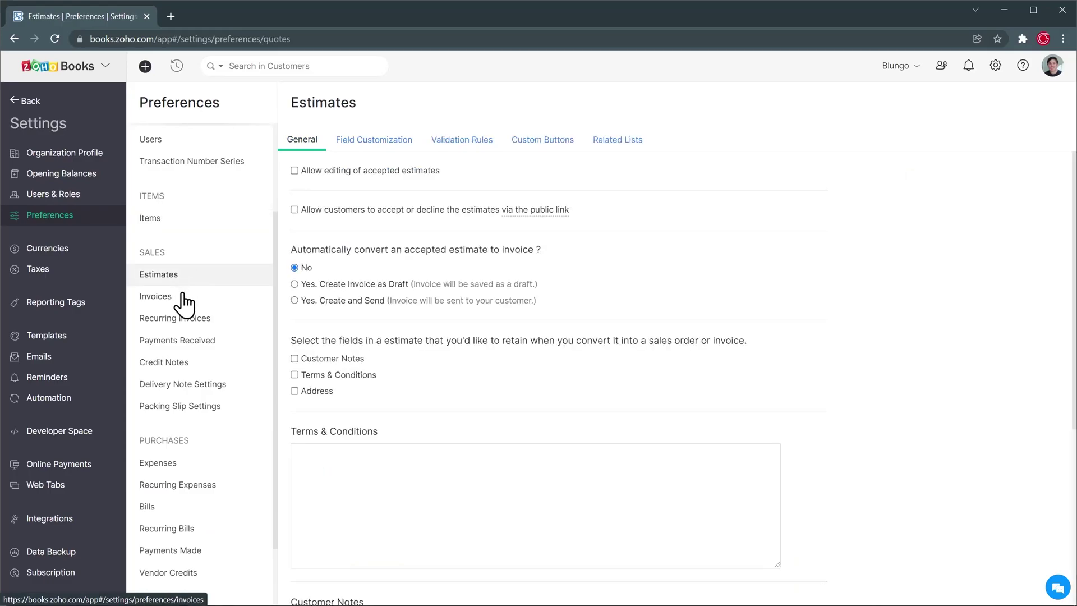
{"action": "left_click", "coordinate": [184, 303]}
- Check the Expenses, Bills, Projects and Timesheet preferences, then open Currencies
{"action": "scroll", "coordinate": [184, 303], "scroll_direction": "down", "scroll_amount": 1}
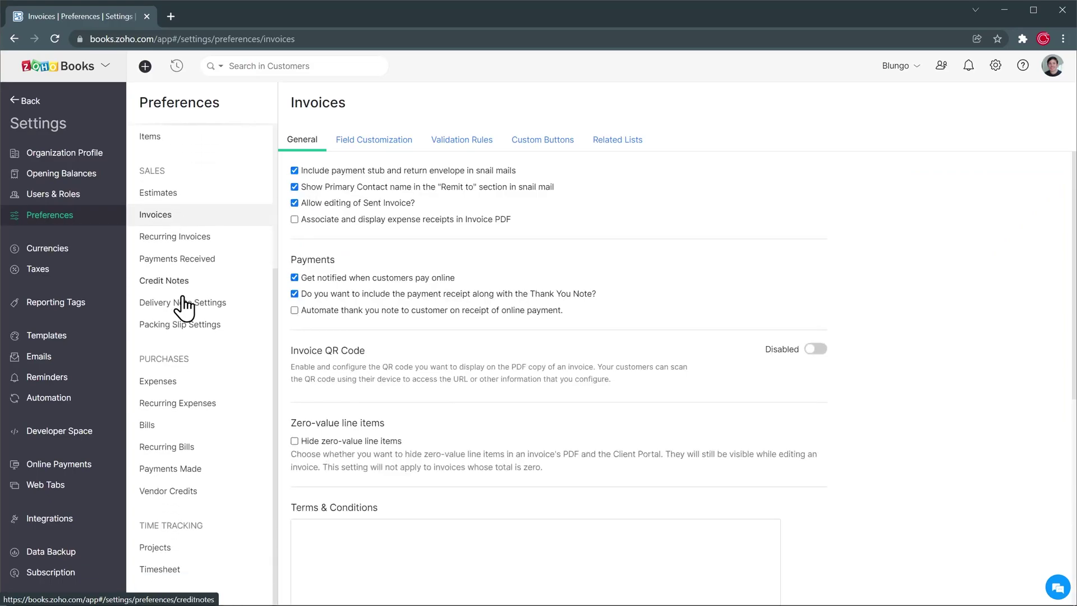
{"action": "left_click", "coordinate": [182, 386]}
{"action": "left_click", "coordinate": [168, 428]}
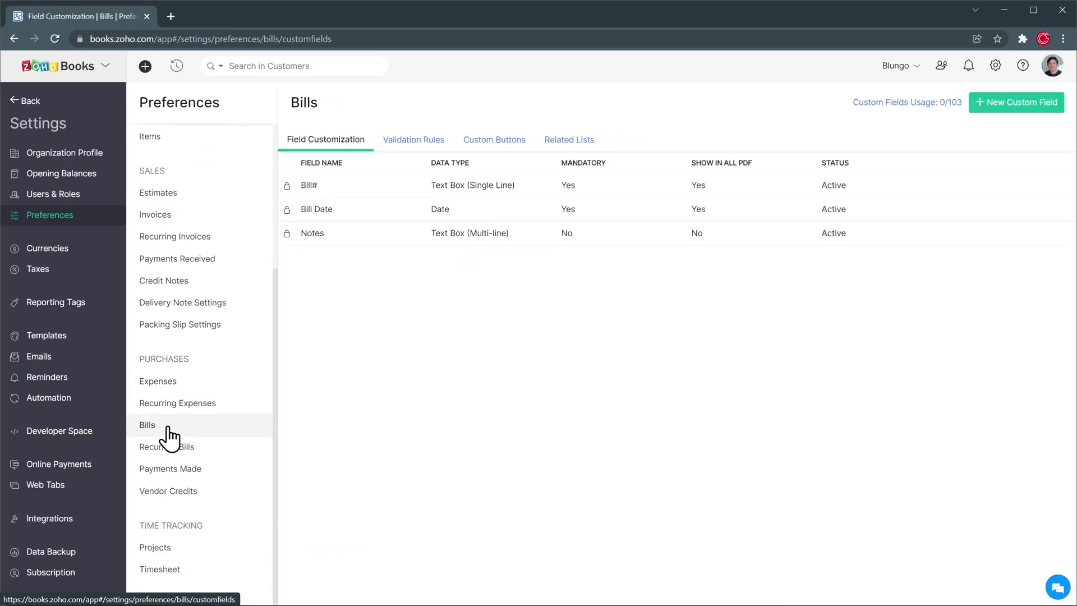
{"action": "left_click", "coordinate": [179, 549]}
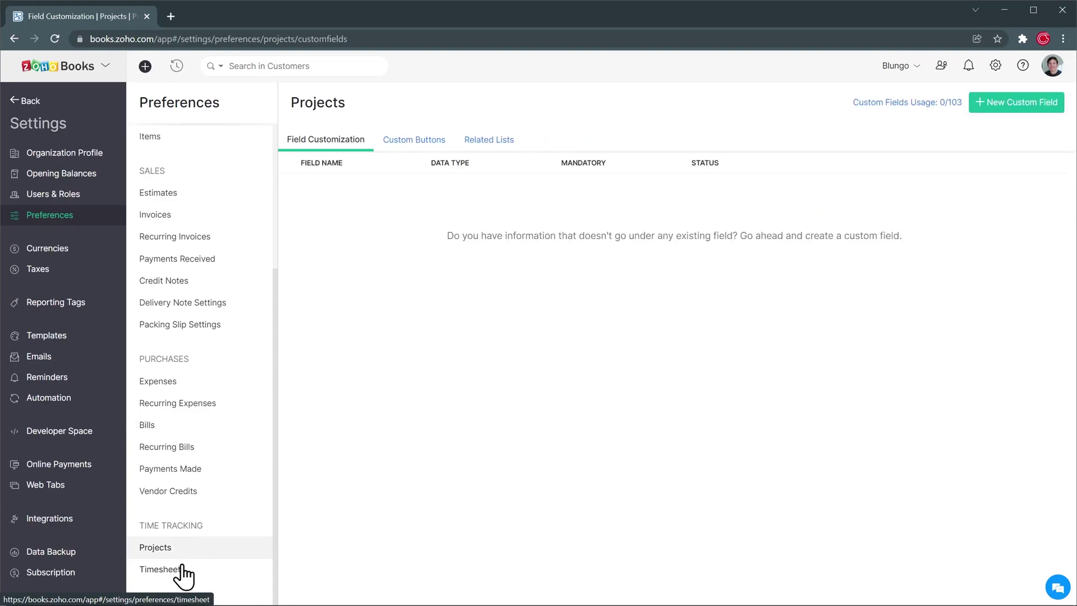
{"action": "left_click", "coordinate": [180, 570]}
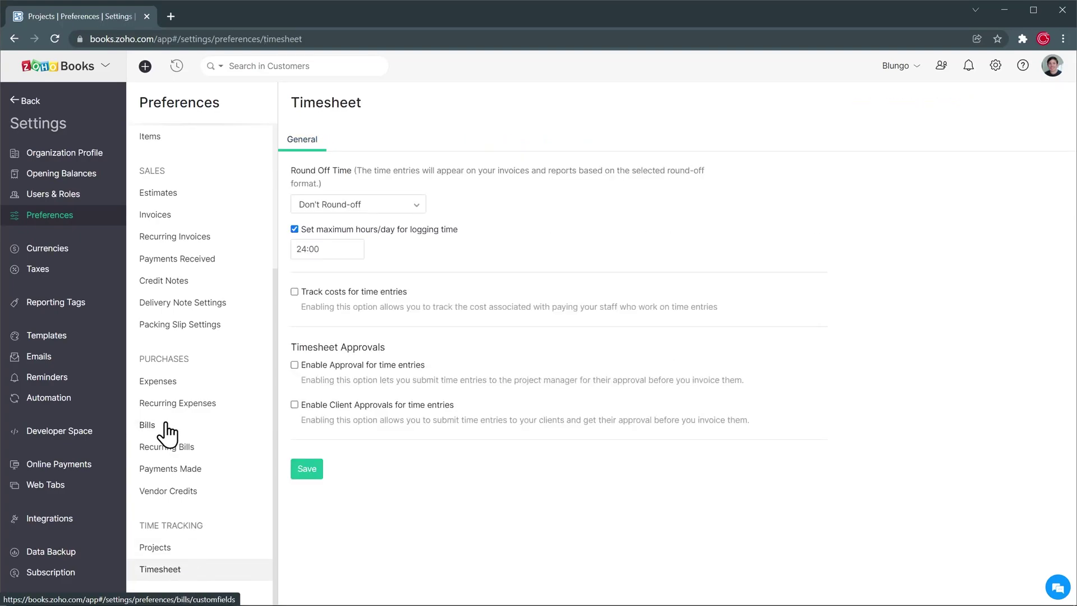
{"action": "left_click", "coordinate": [71, 251]}
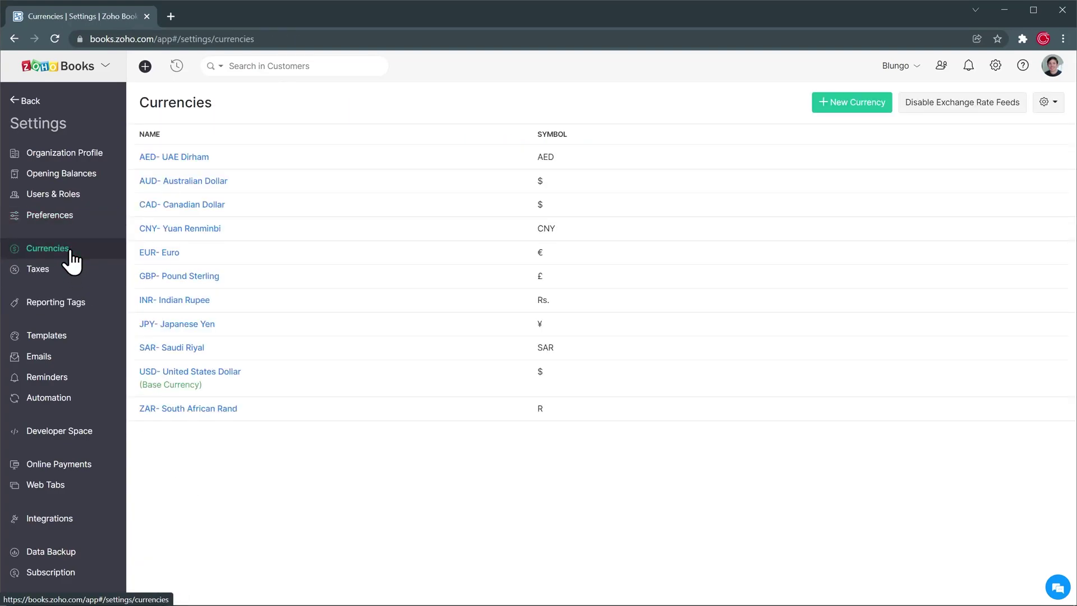
- View Taxes, then open Invoice Templates and look inside the Invoice blungo editor
{"action": "left_click", "coordinate": [63, 273]}
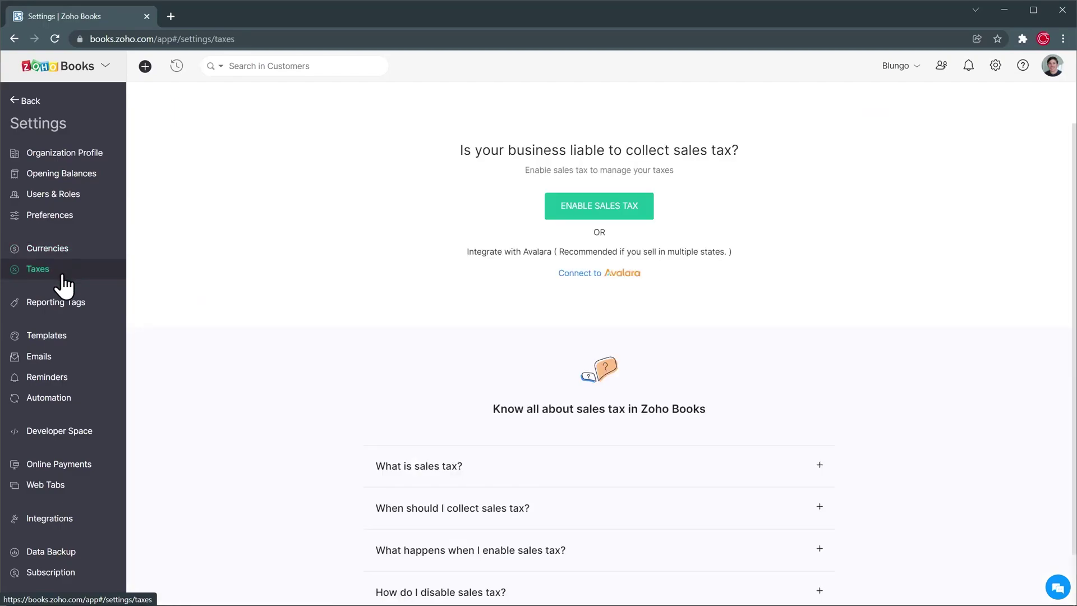
{"action": "left_click", "coordinate": [65, 339]}
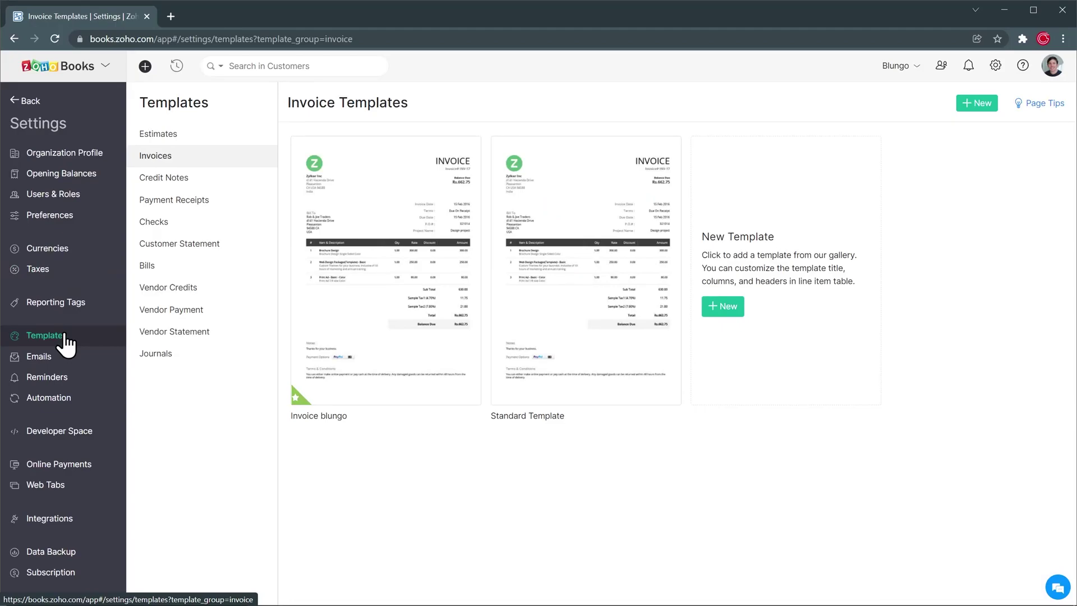
{"action": "left_click", "coordinate": [367, 381]}
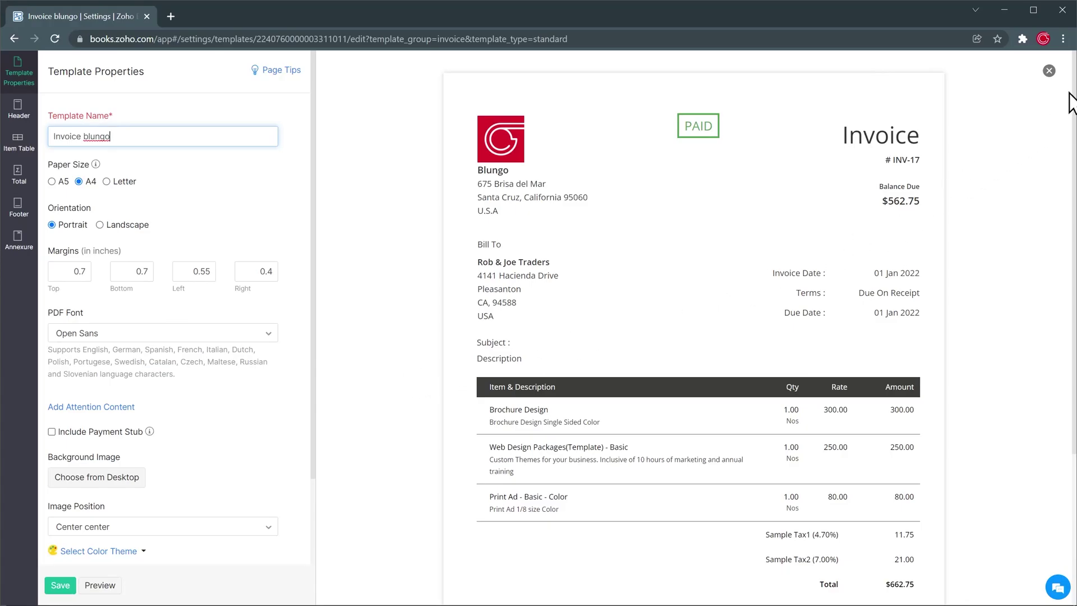
{"action": "left_click", "coordinate": [1049, 70]}
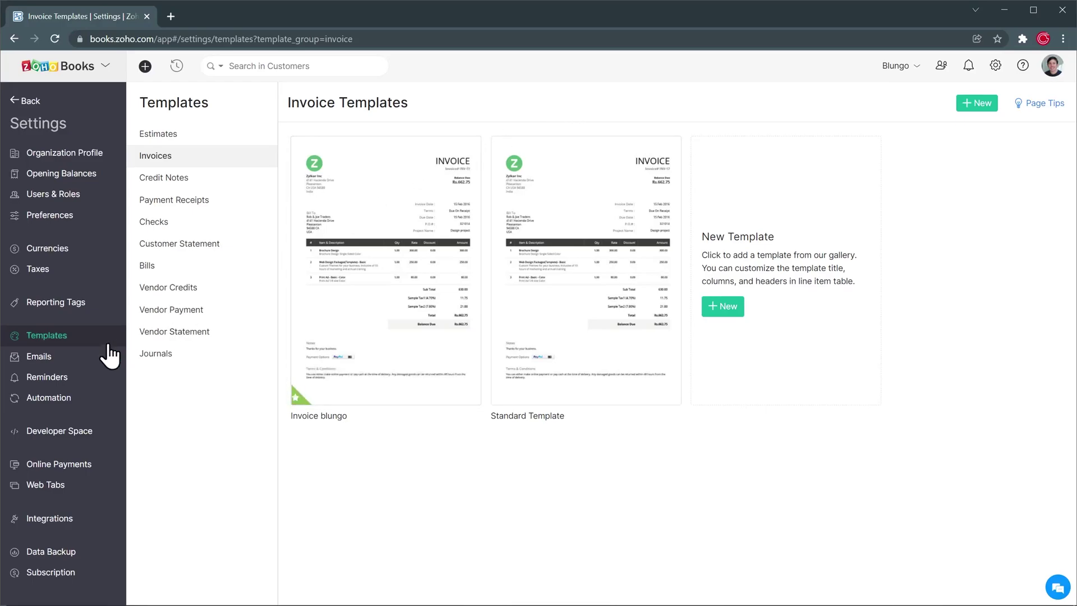
- Review the Invoice email template in Email settings, then return to the Invoice Notification template list
{"action": "left_click", "coordinate": [91, 360]}
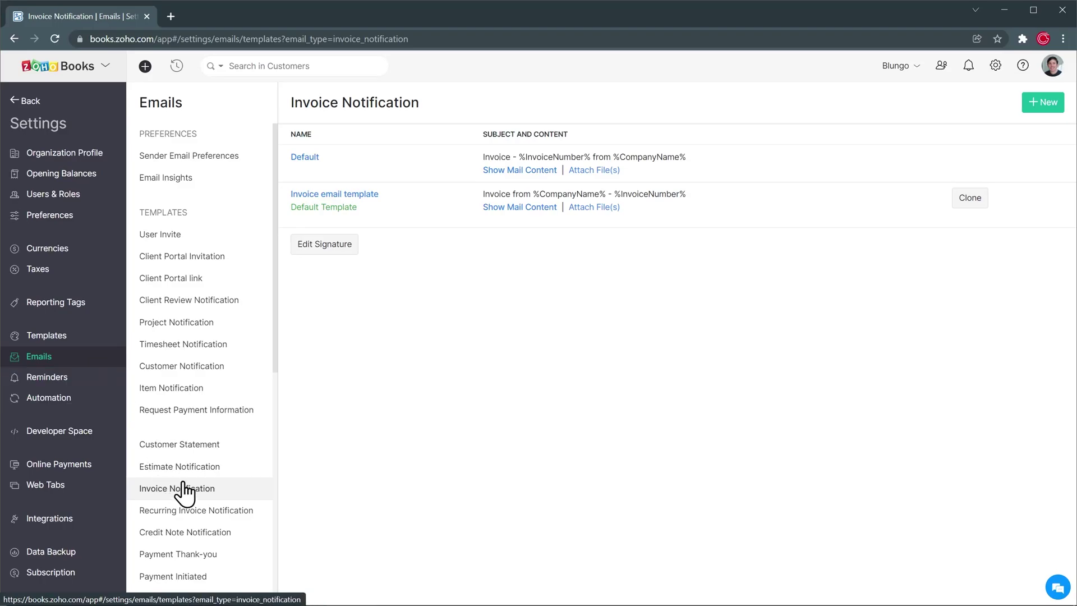
{"action": "left_click", "coordinate": [362, 195]}
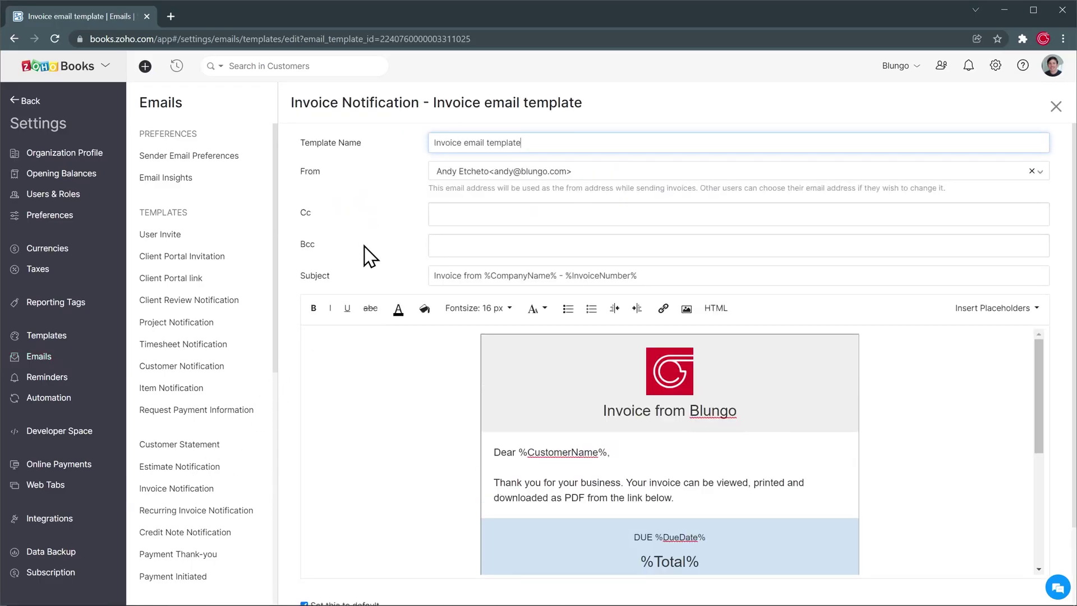
{"action": "scroll", "coordinate": [398, 365], "scroll_direction": "down", "scroll_amount": 5}
{"action": "scroll", "coordinate": [398, 366], "scroll_direction": "up", "scroll_amount": 3}
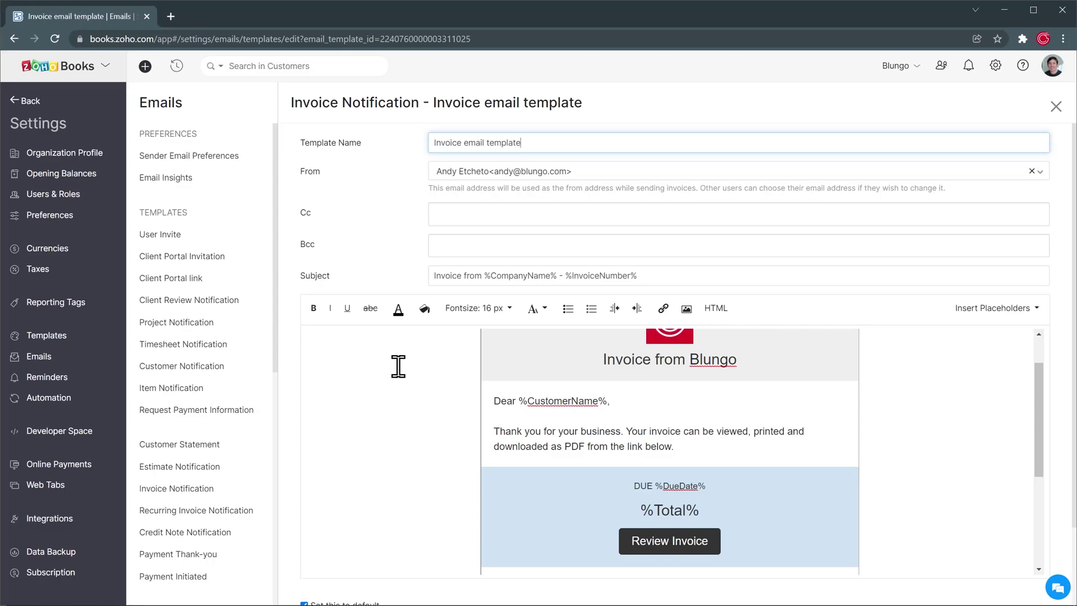
{"action": "left_click", "coordinate": [1055, 108]}
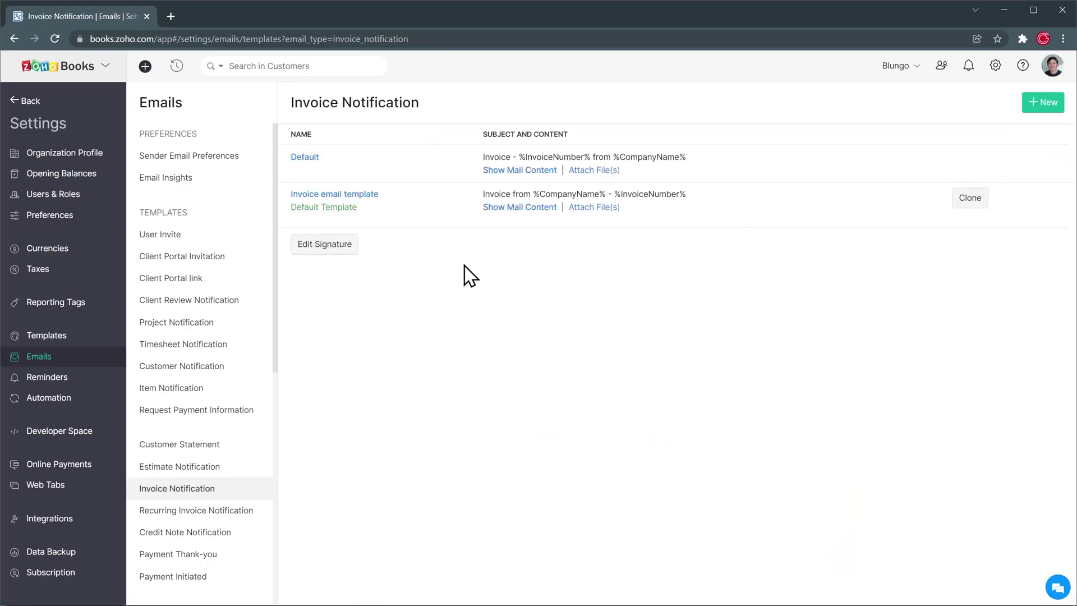
{"action": "scroll", "coordinate": [216, 314], "scroll_direction": "down", "scroll_amount": 2}
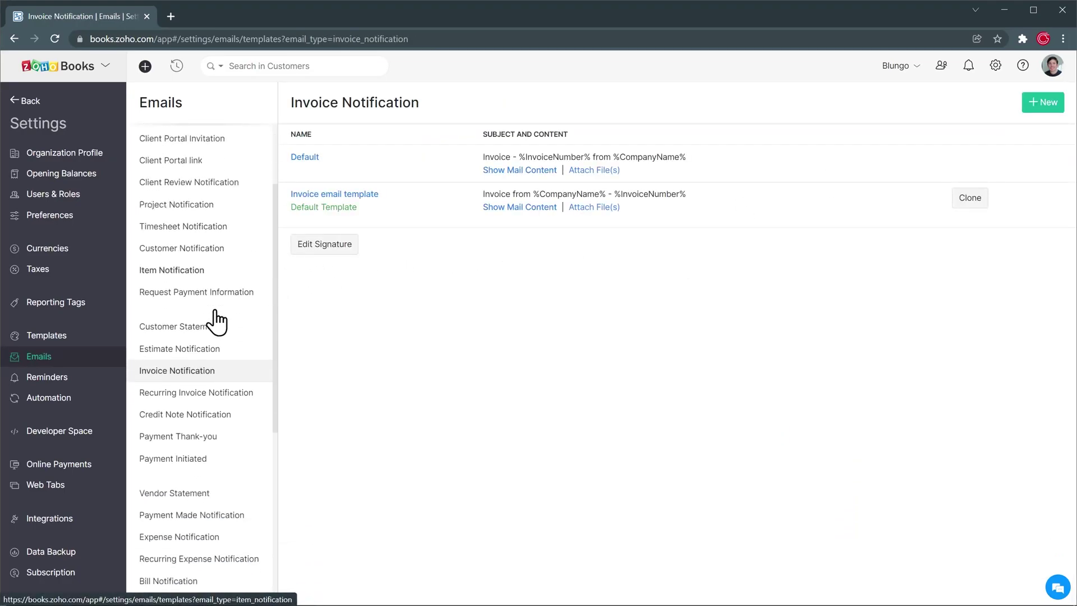
{"action": "scroll", "coordinate": [215, 321], "scroll_direction": "down", "scroll_amount": 3}
{"action": "scroll", "coordinate": [217, 319], "scroll_direction": "up", "scroll_amount": 5}
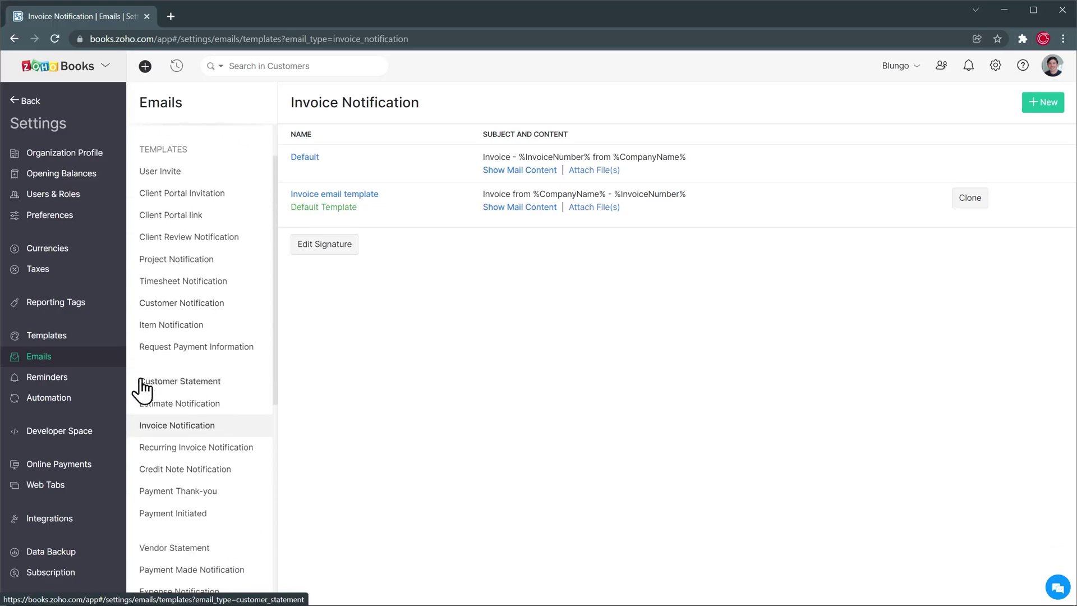
- Browse Online Payments, then the Integrations 1099 Filing and Other Apps pages (Slack, Square POS, Zapier)
{"action": "left_click", "coordinate": [80, 463]}
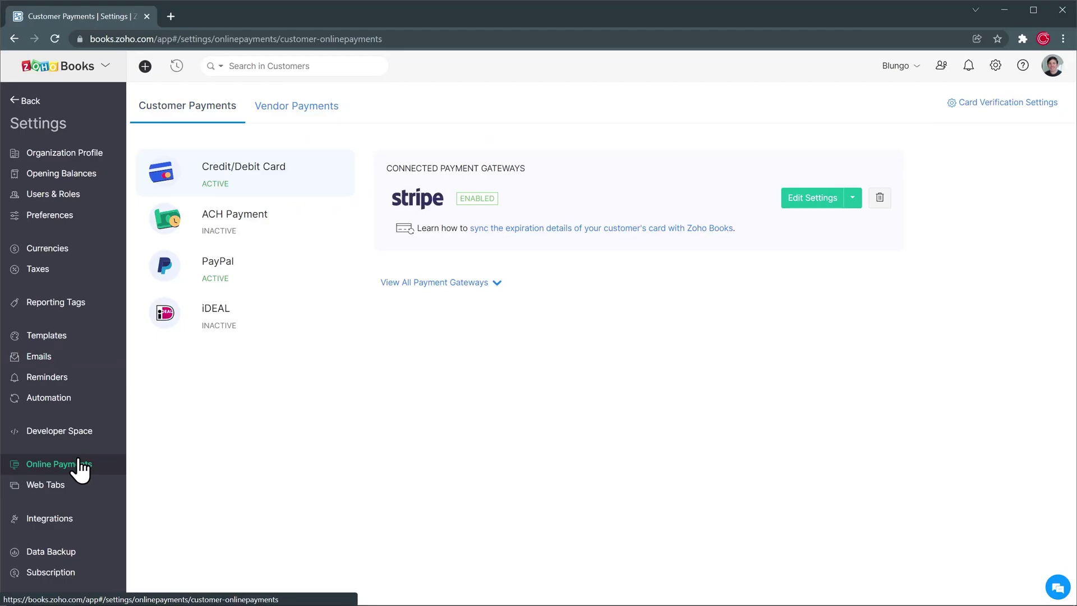
{"action": "left_click", "coordinate": [69, 521]}
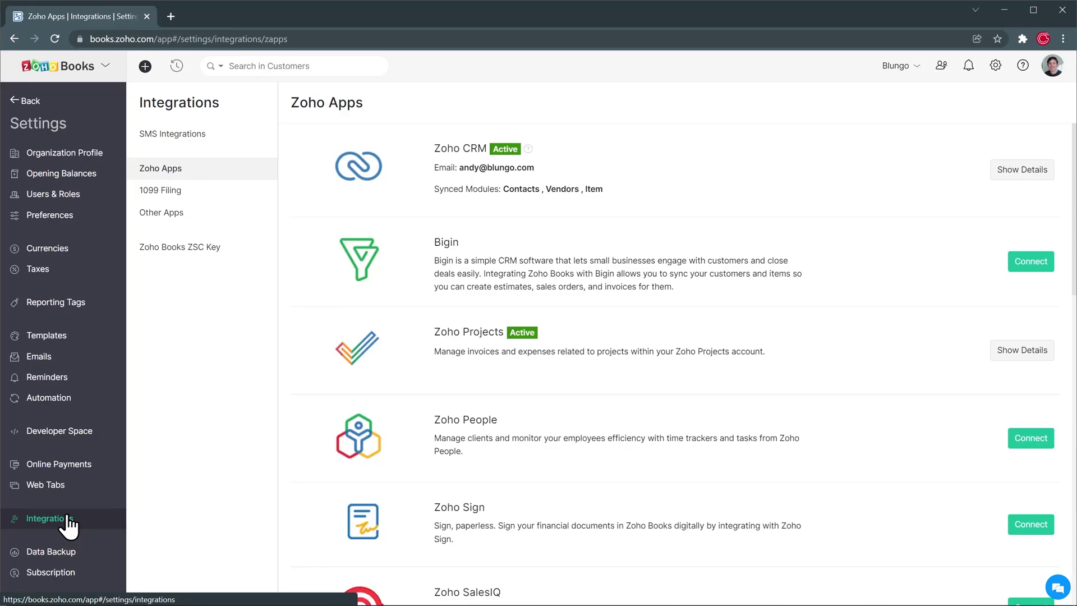
{"action": "left_click", "coordinate": [216, 204]}
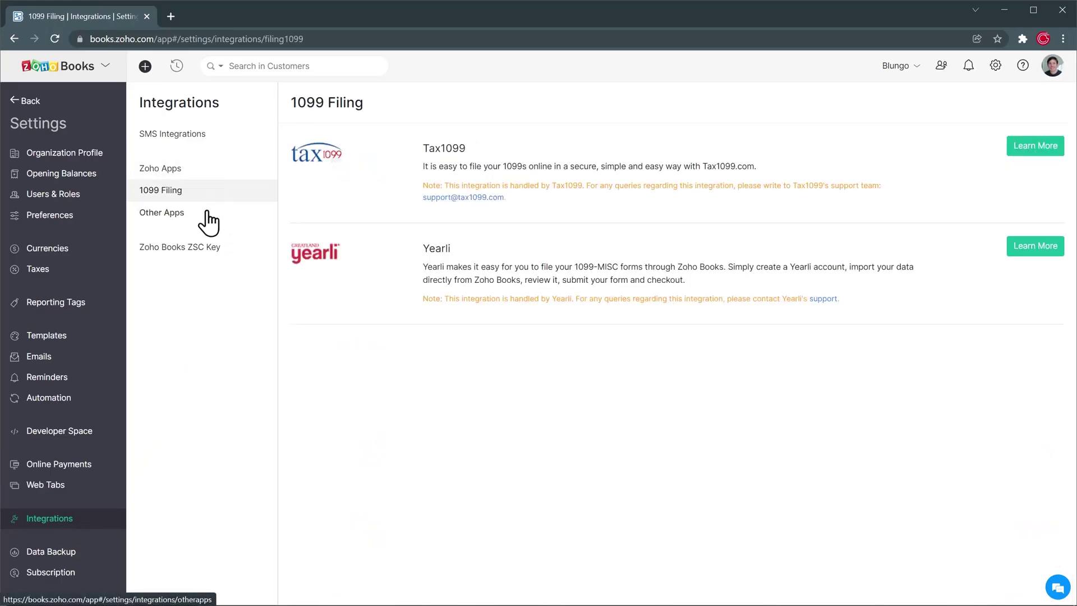
{"action": "left_click", "coordinate": [207, 213]}
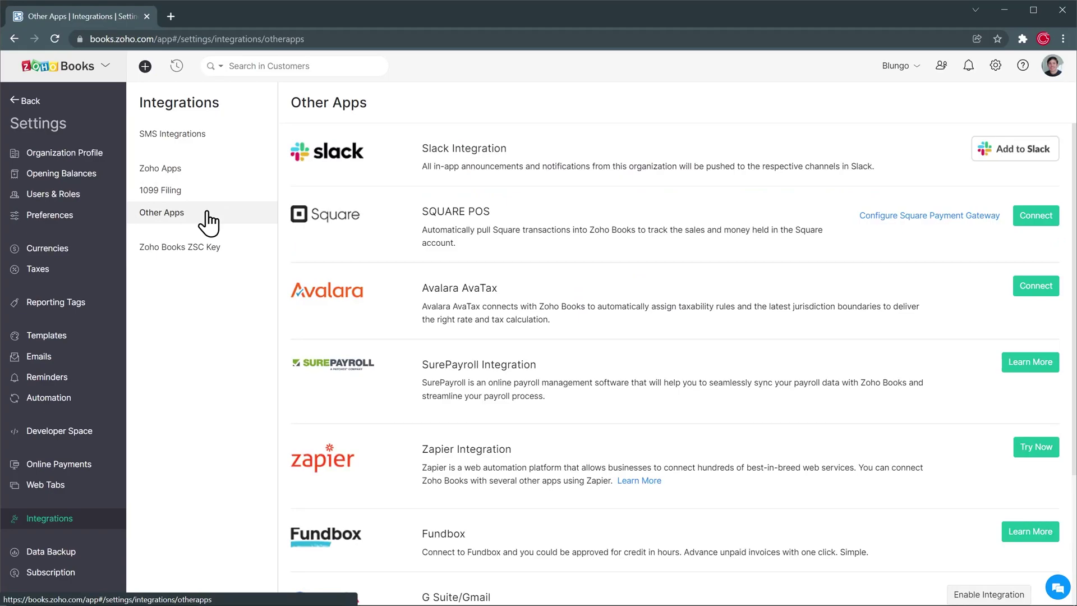